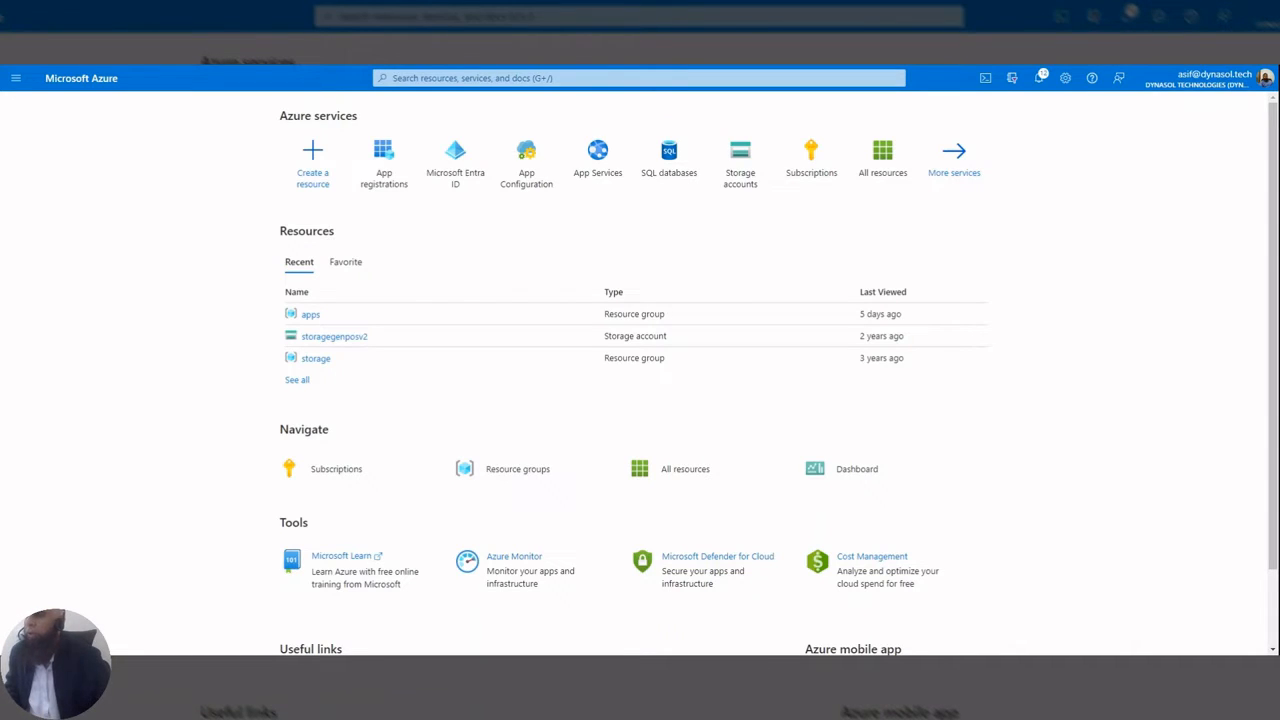
Find the App registrations service by searching for "app registration" and open it.
left_click(517, 78)
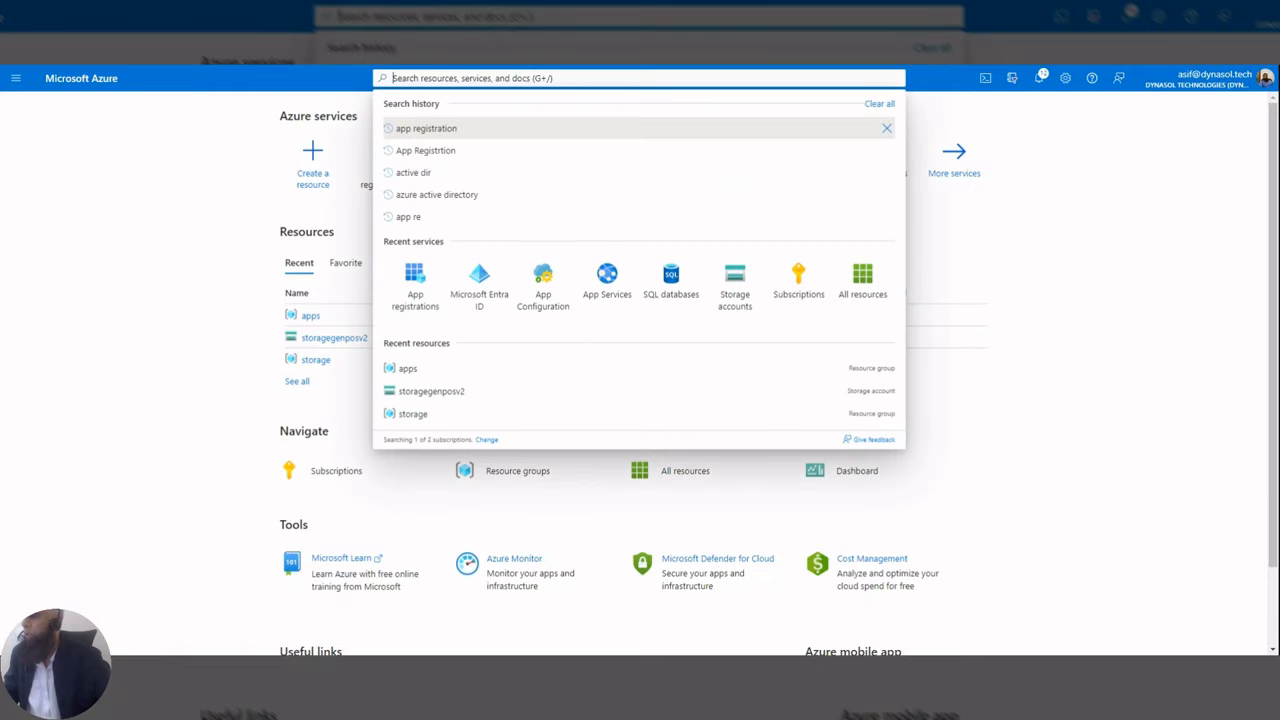
type("appli")
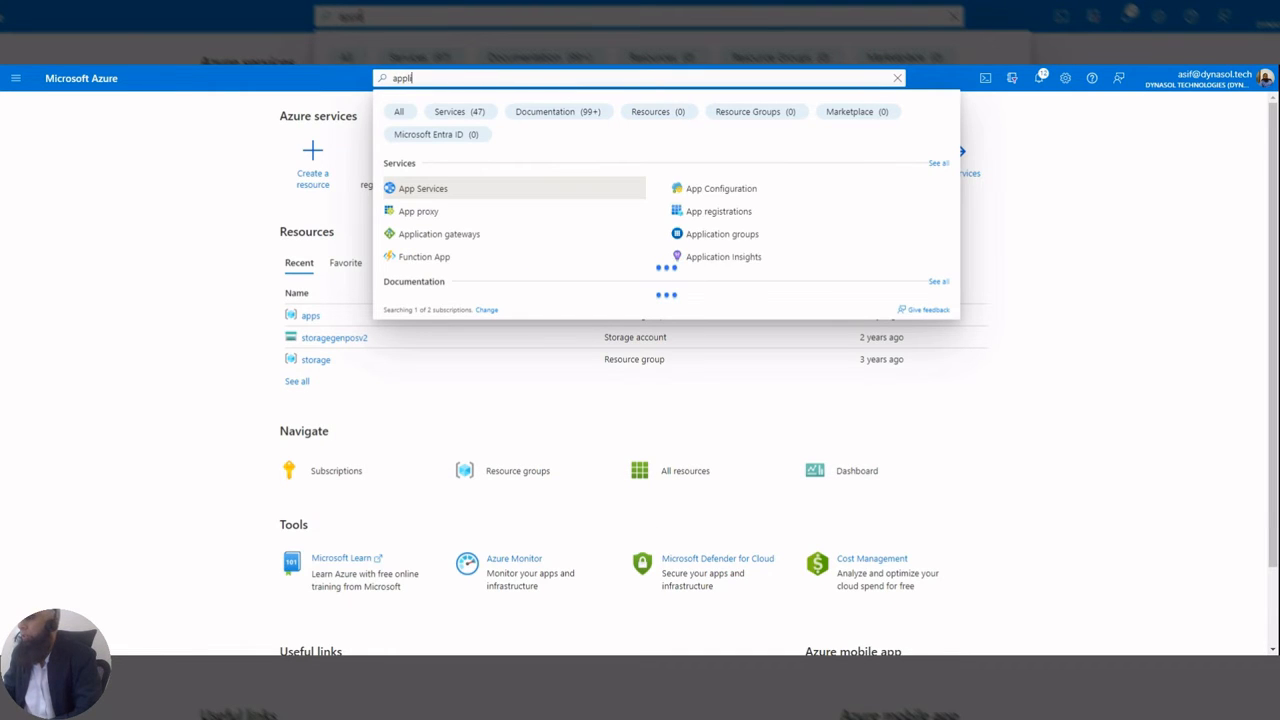
key("BackSpace")
key("BackSpace")
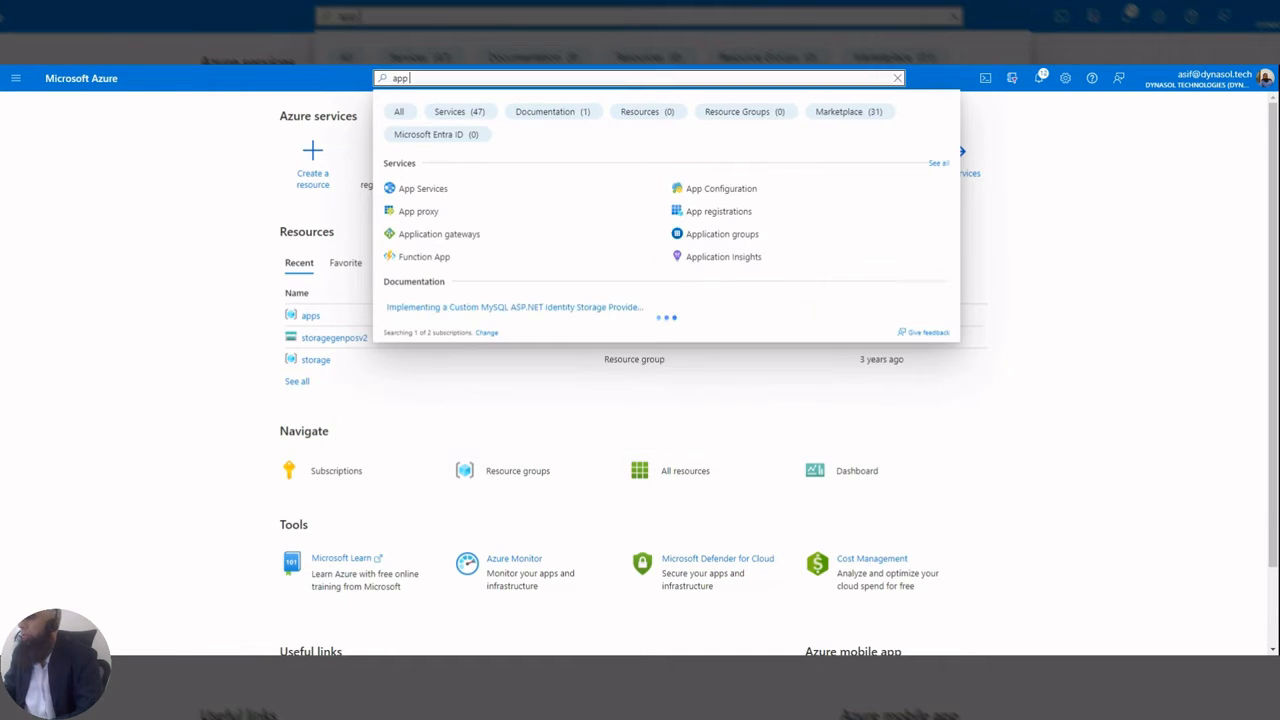
type("regi")
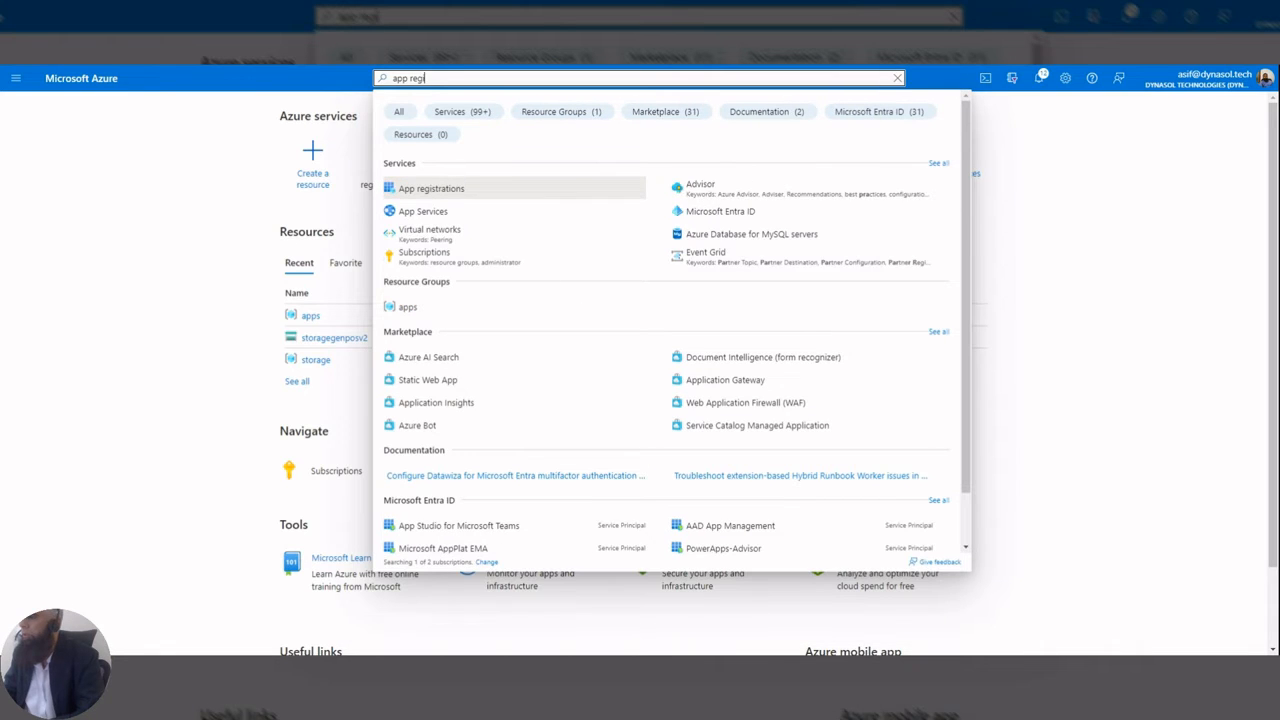
type("stration")
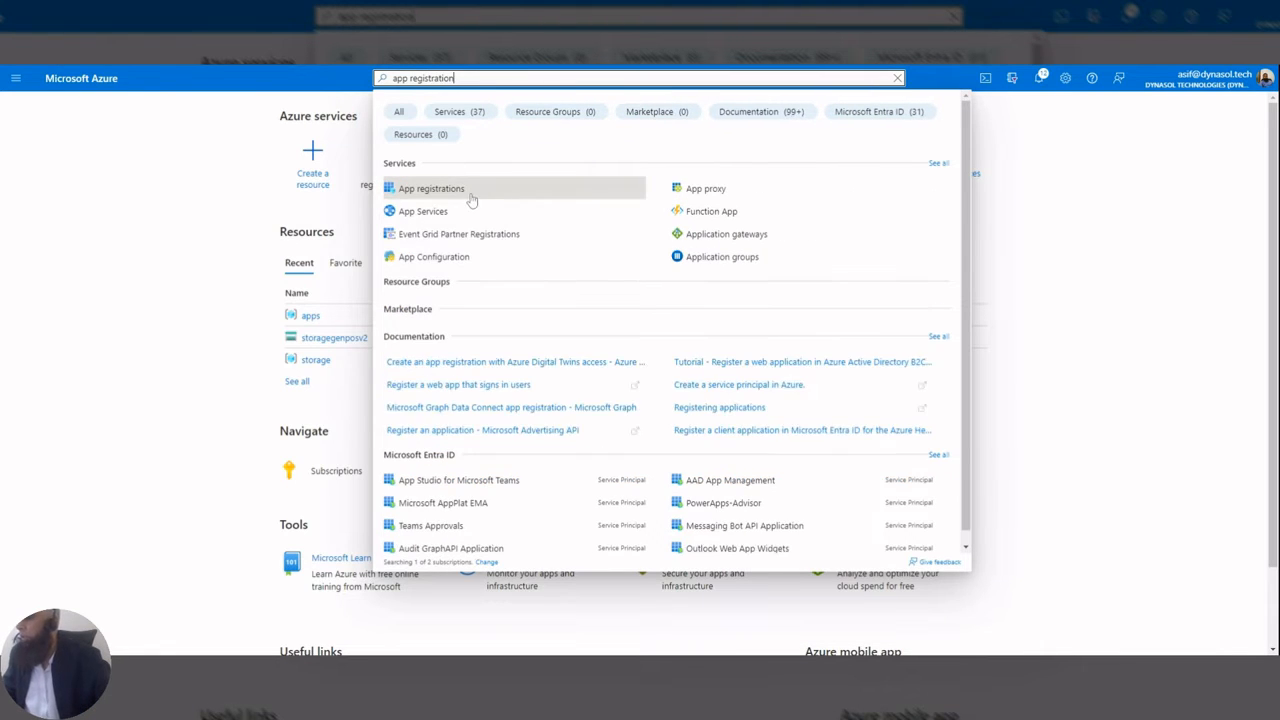
left_click(470, 199)
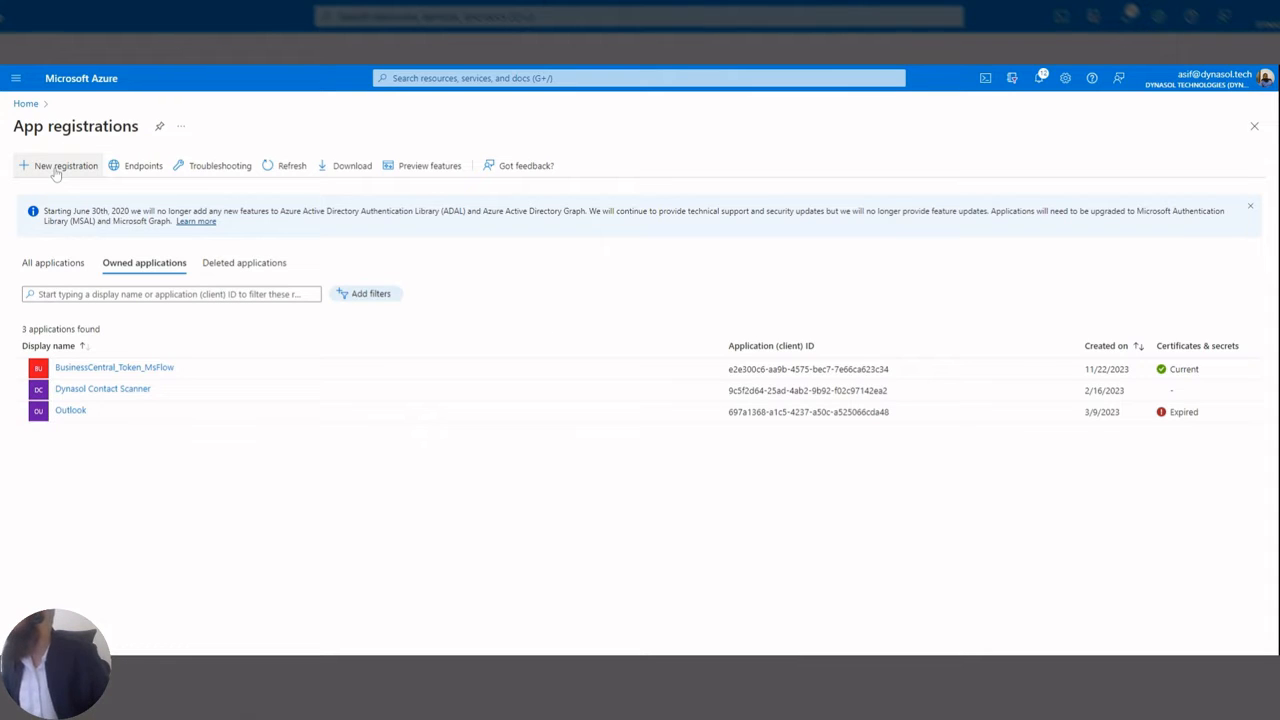
Register a new application named "Test App - Video" for accounts in this organizational directory only (single tenant).
left_click(58, 166)
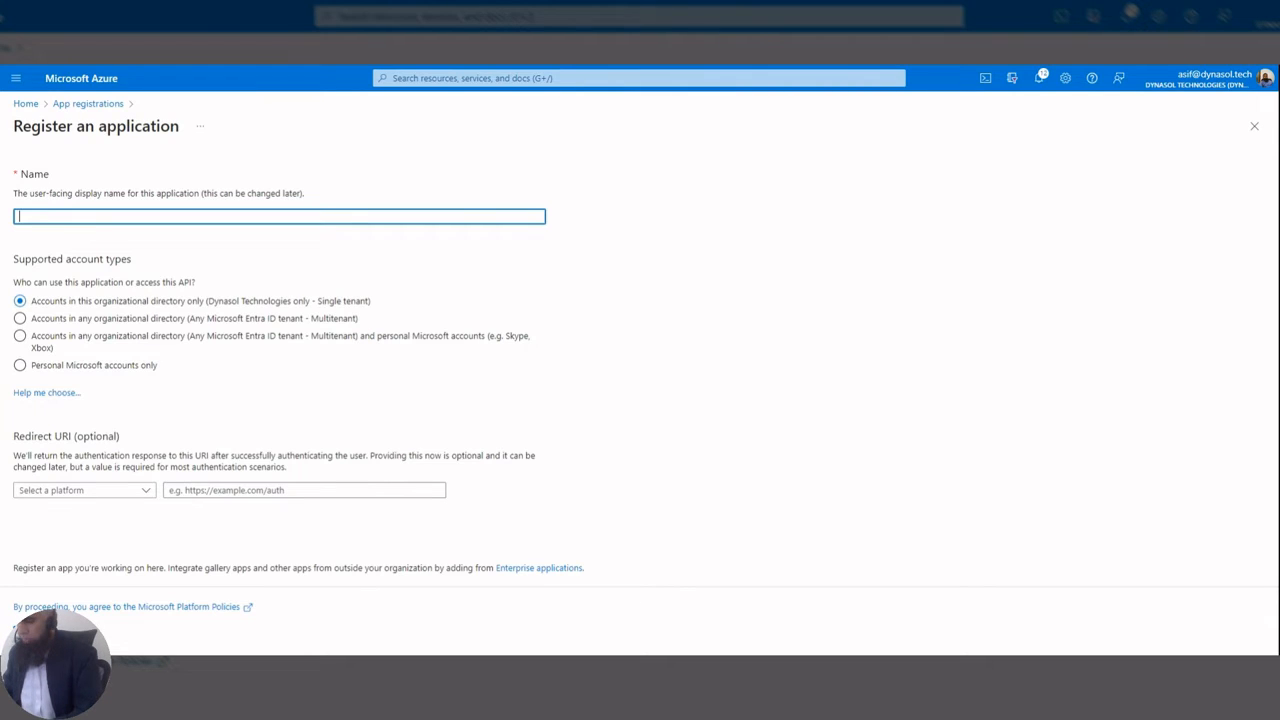
type("BC")
key("BackSpace")
key("BackSpace")
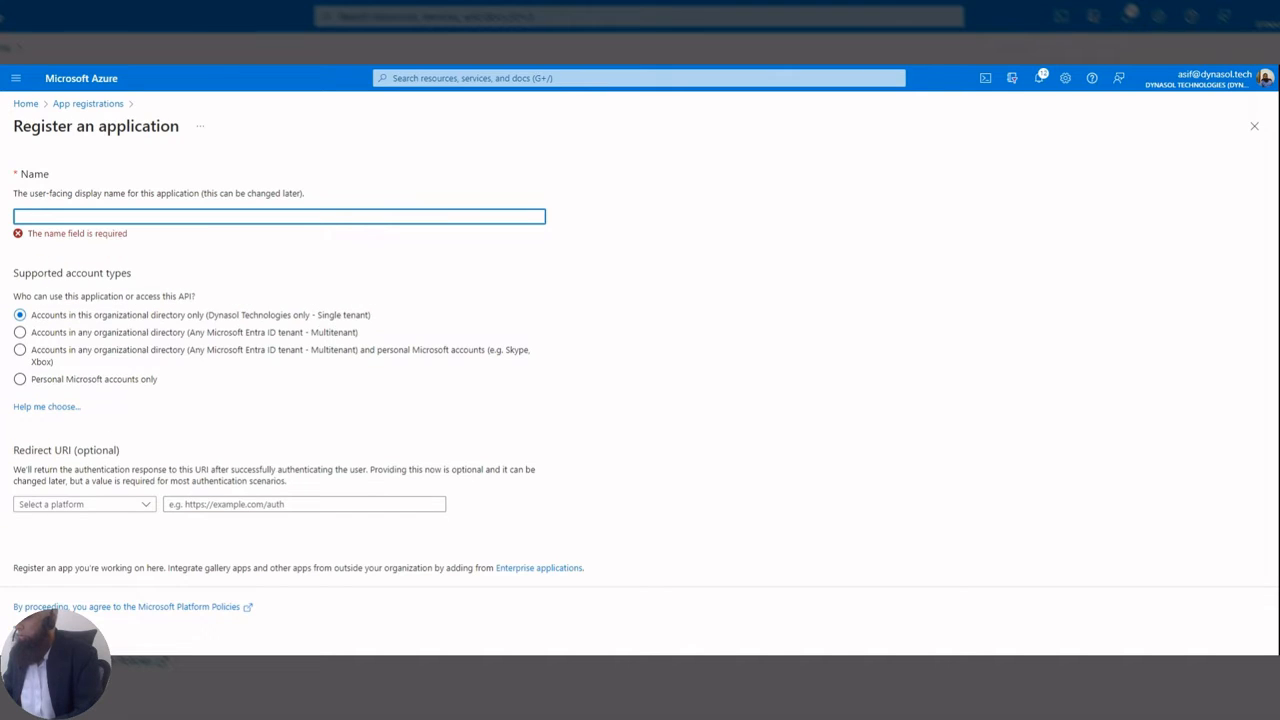
type("Test App - Video")
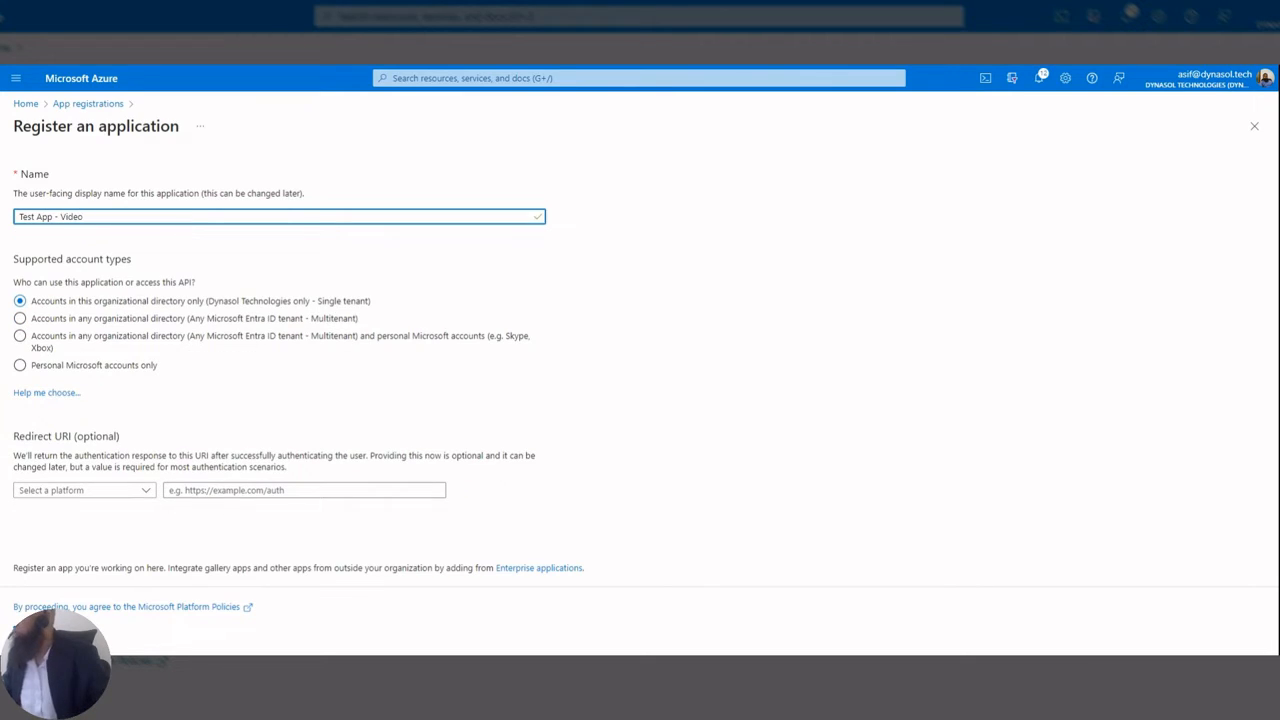
left_click(141, 338)
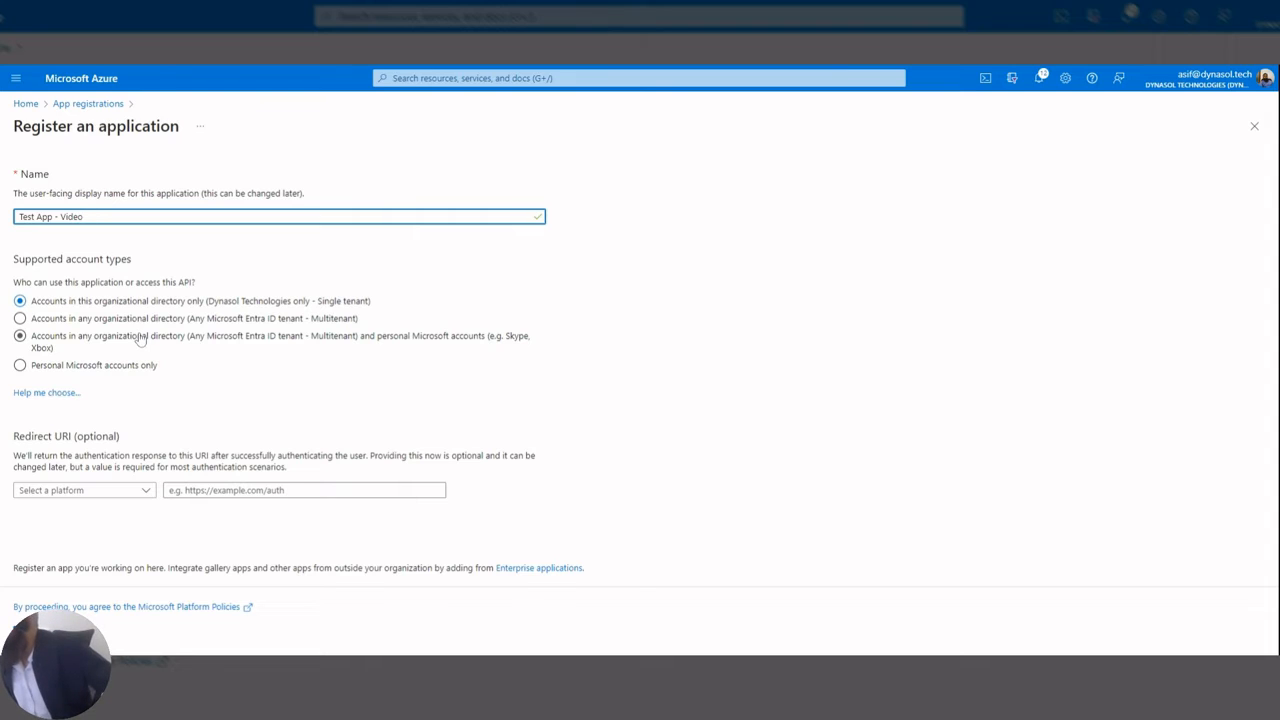
left_click(169, 302)
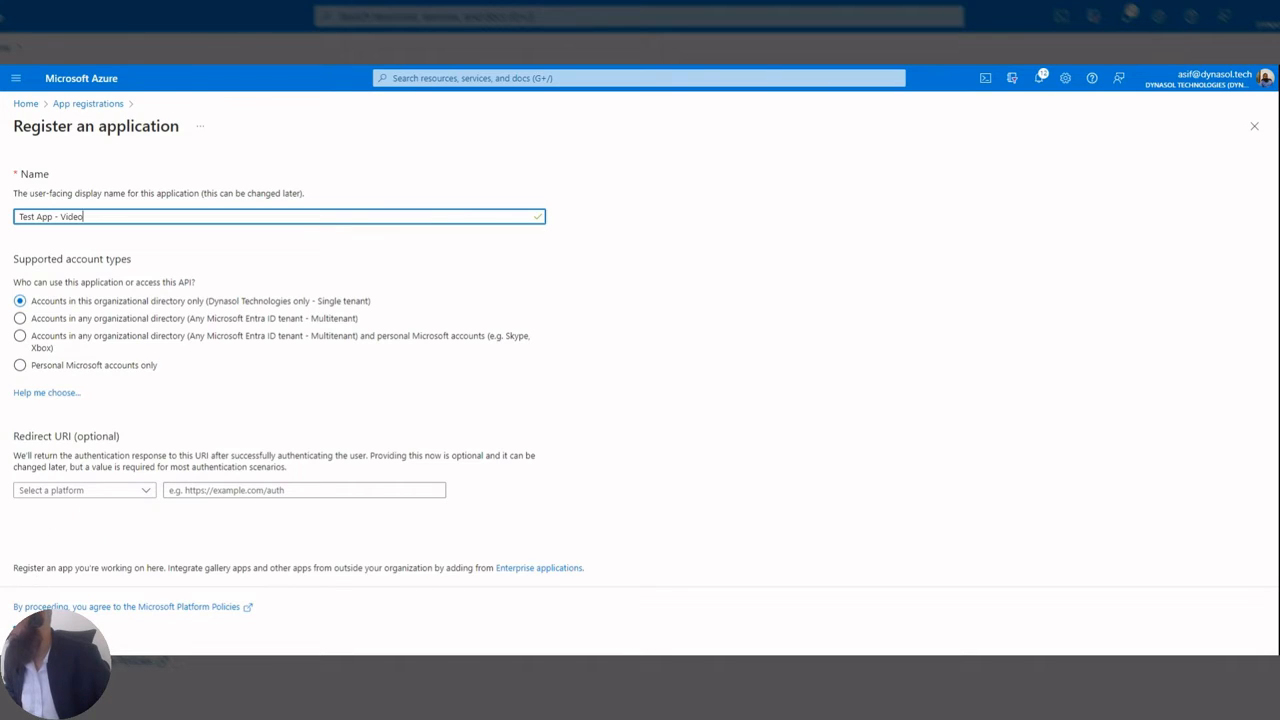
key("Return")
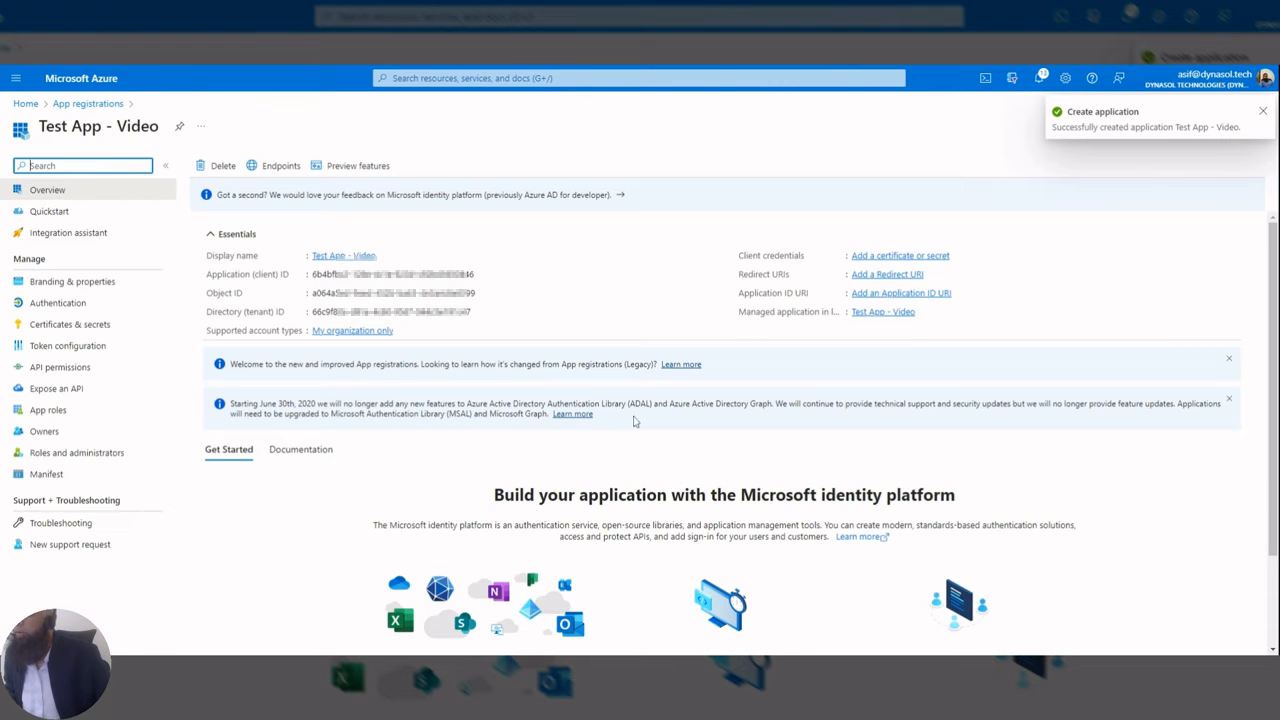
Dismiss the creation notification and copy the app's application (client) ID and directory (tenant) ID.
left_click(1263, 113)
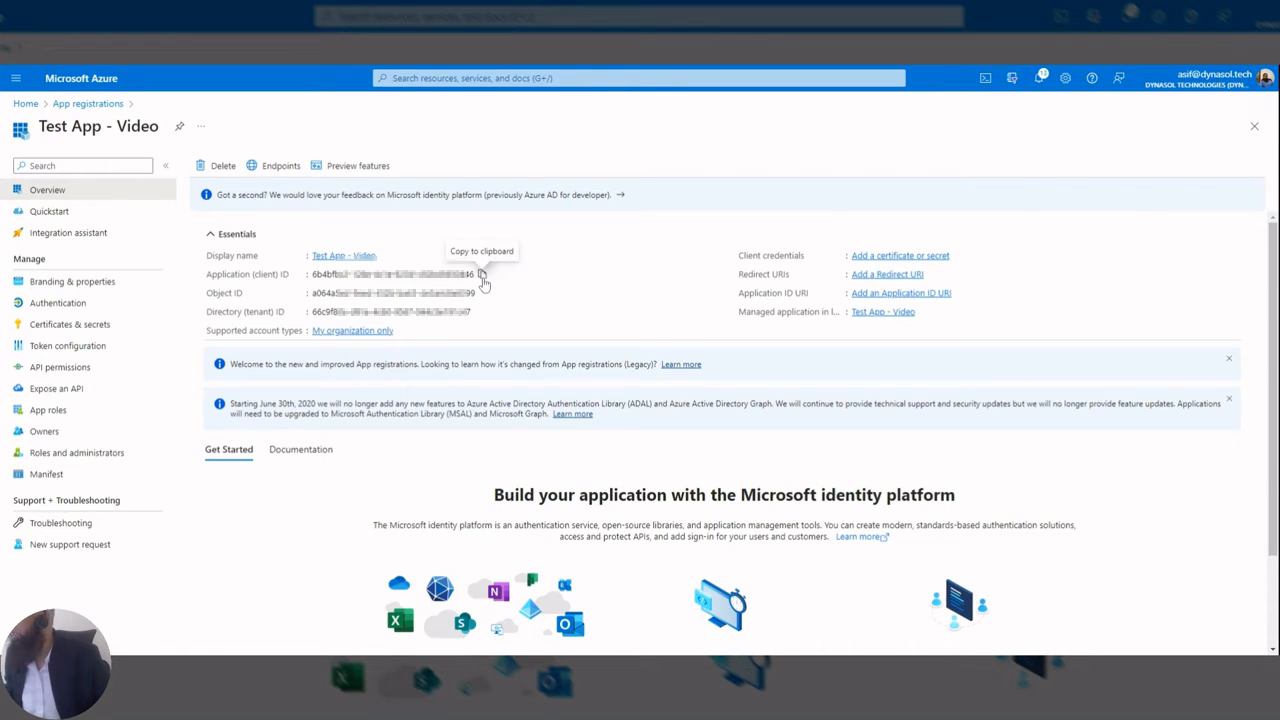
left_click(481, 275)
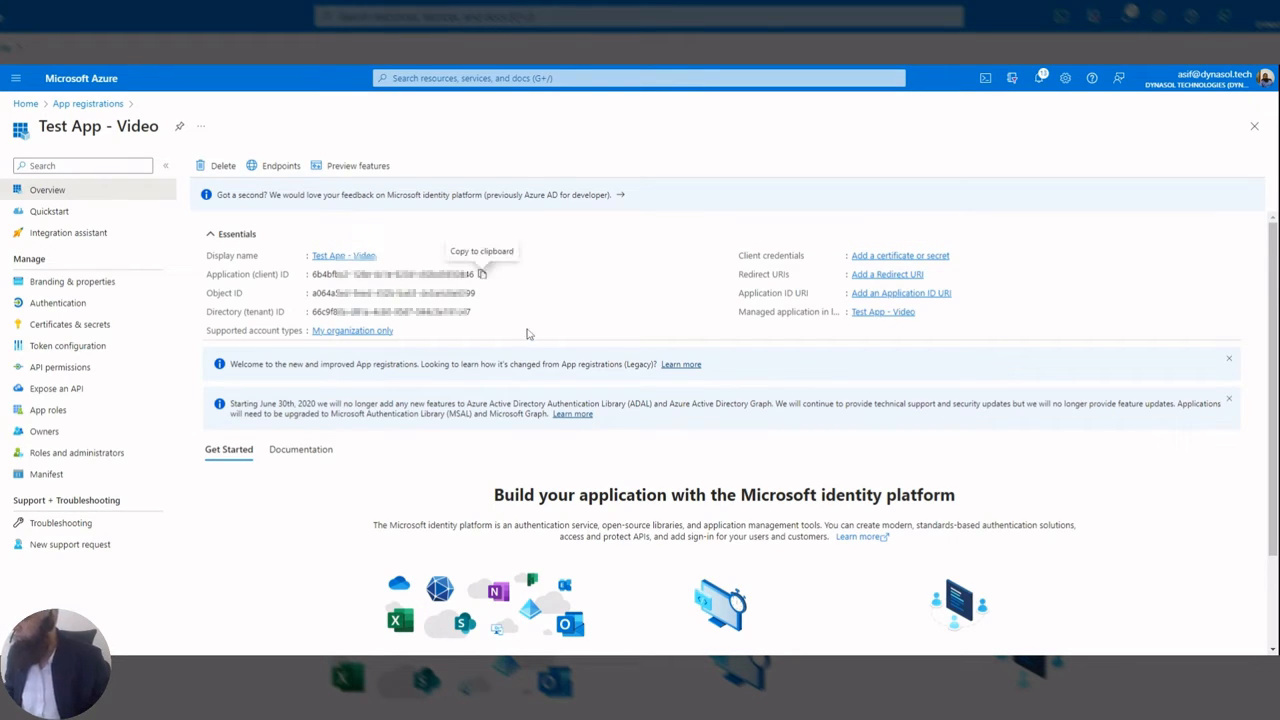
left_click(480, 312)
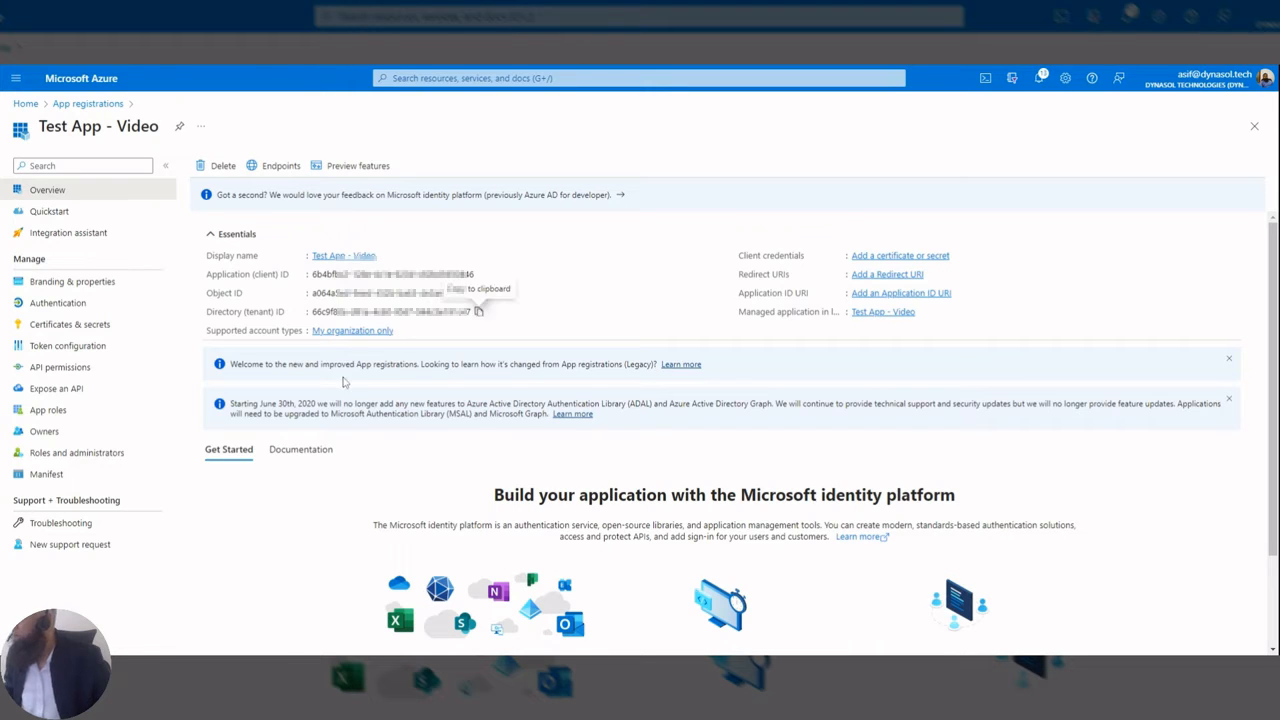
Copy the OAuth 2.0 authorization endpoint (v2) from the app's endpoints and close the endpoint list.
left_click(272, 168)
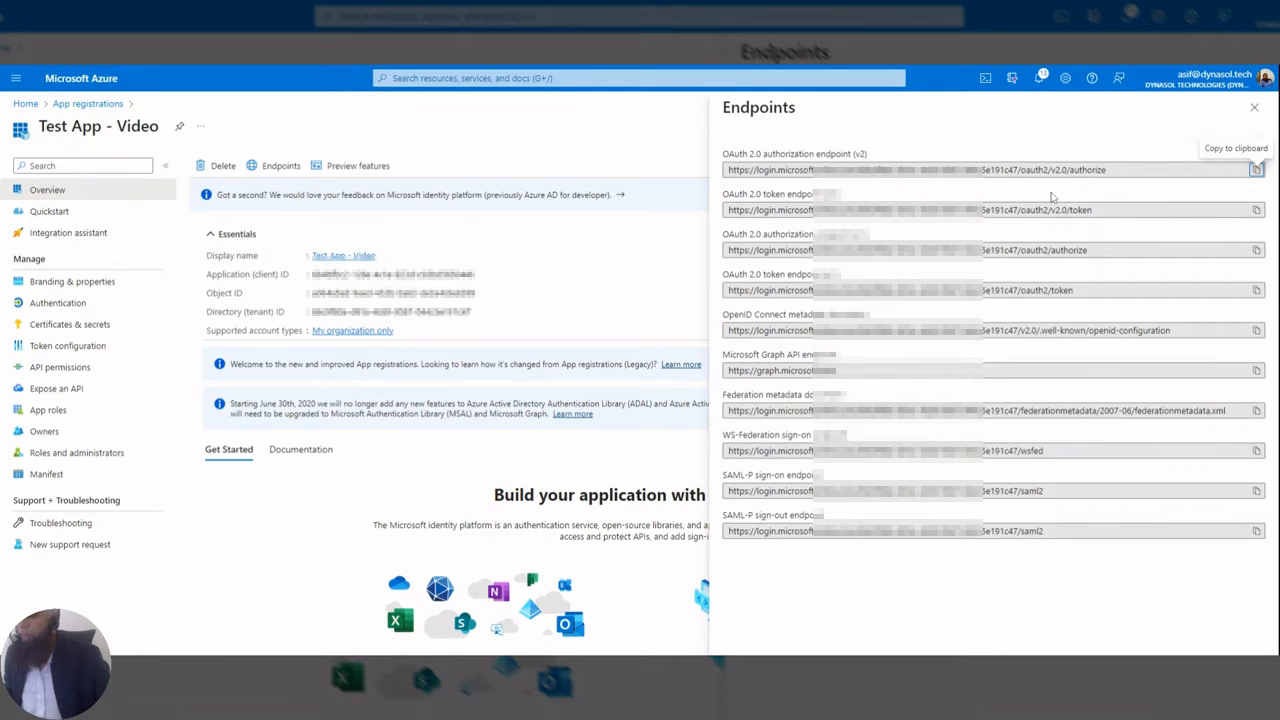
left_click(1256, 169)
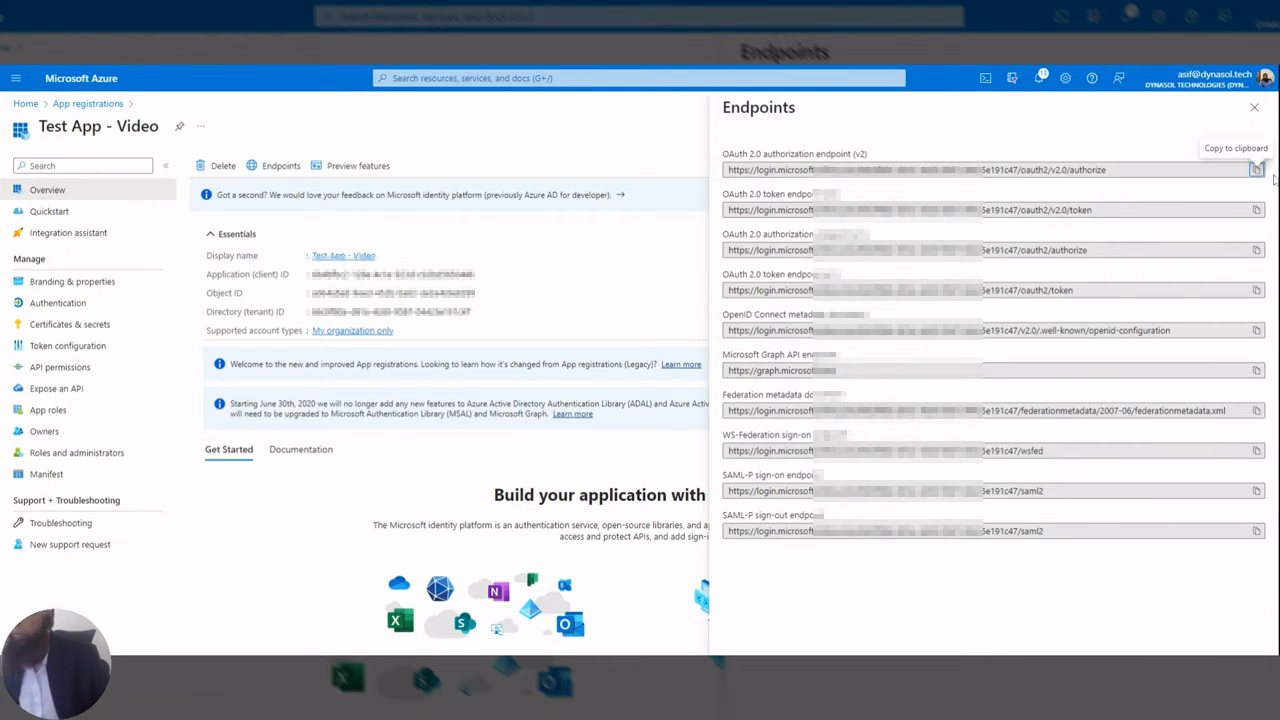
left_click(1258, 171)
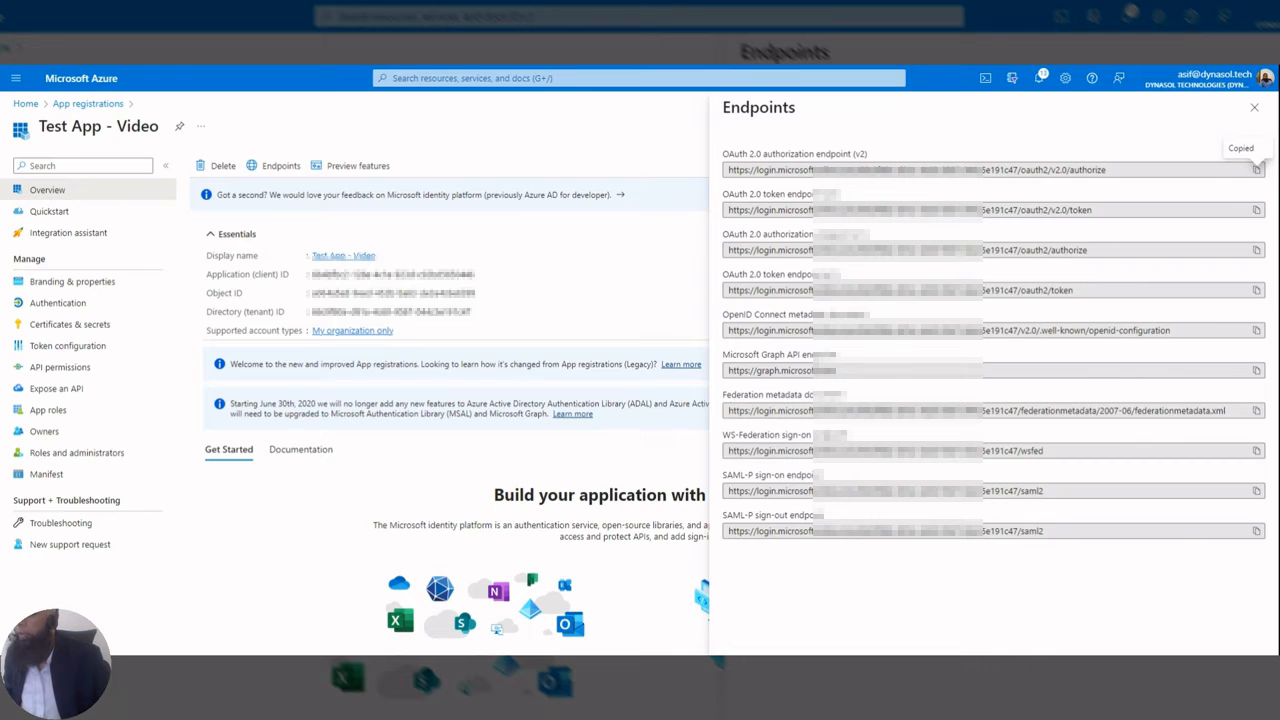
left_click(1254, 107)
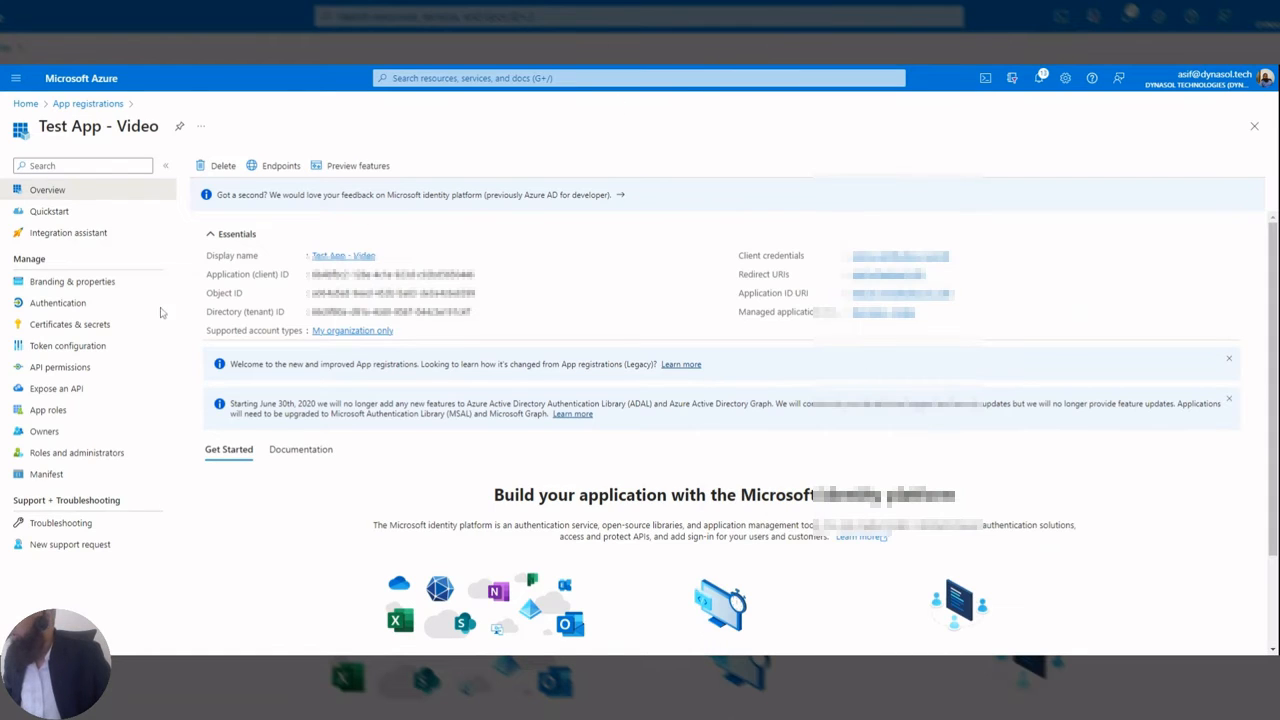
Create a client secret described as "BC-Video" that expires after 90 days (3 months), and copy its value.
left_click(70, 324)
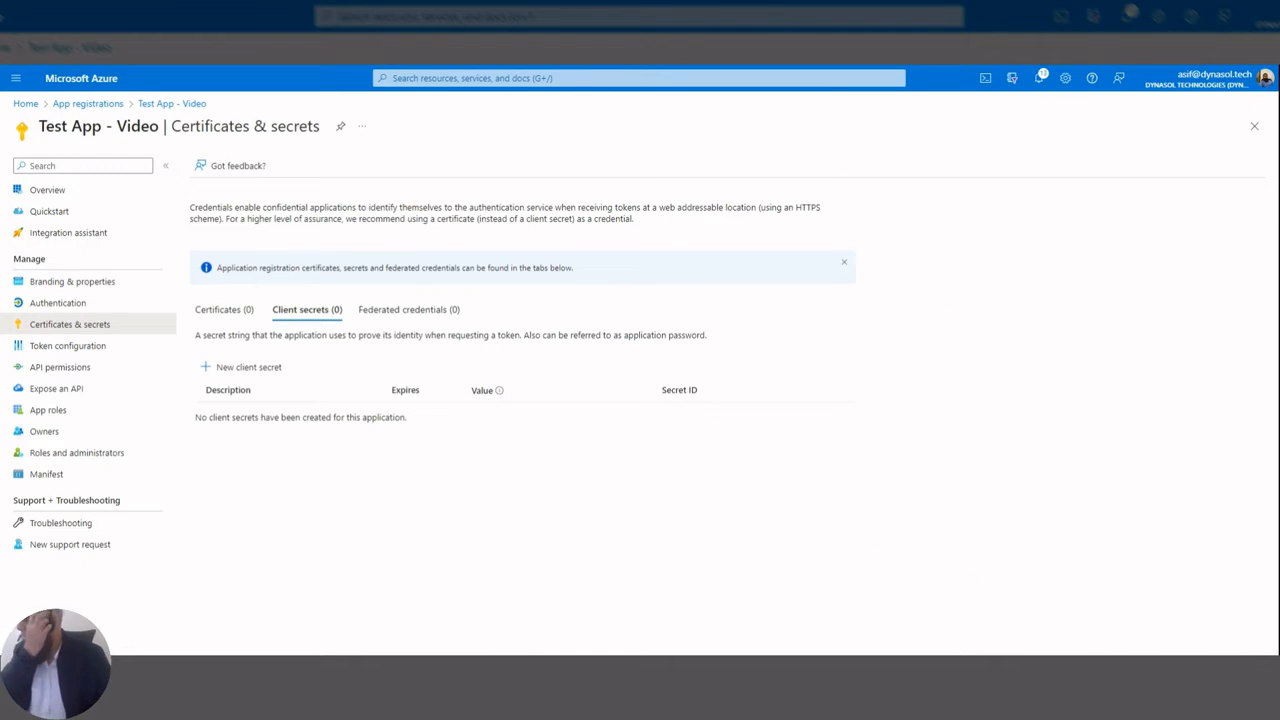
left_click(257, 368)
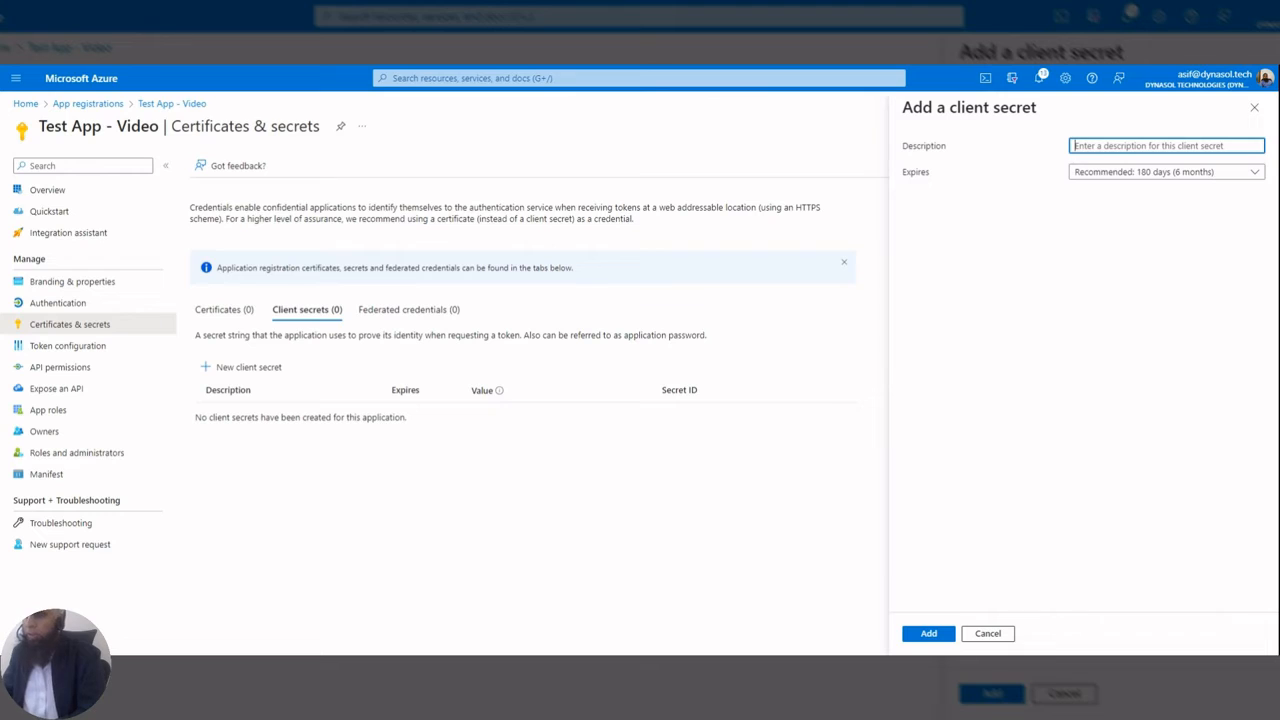
type("BC")
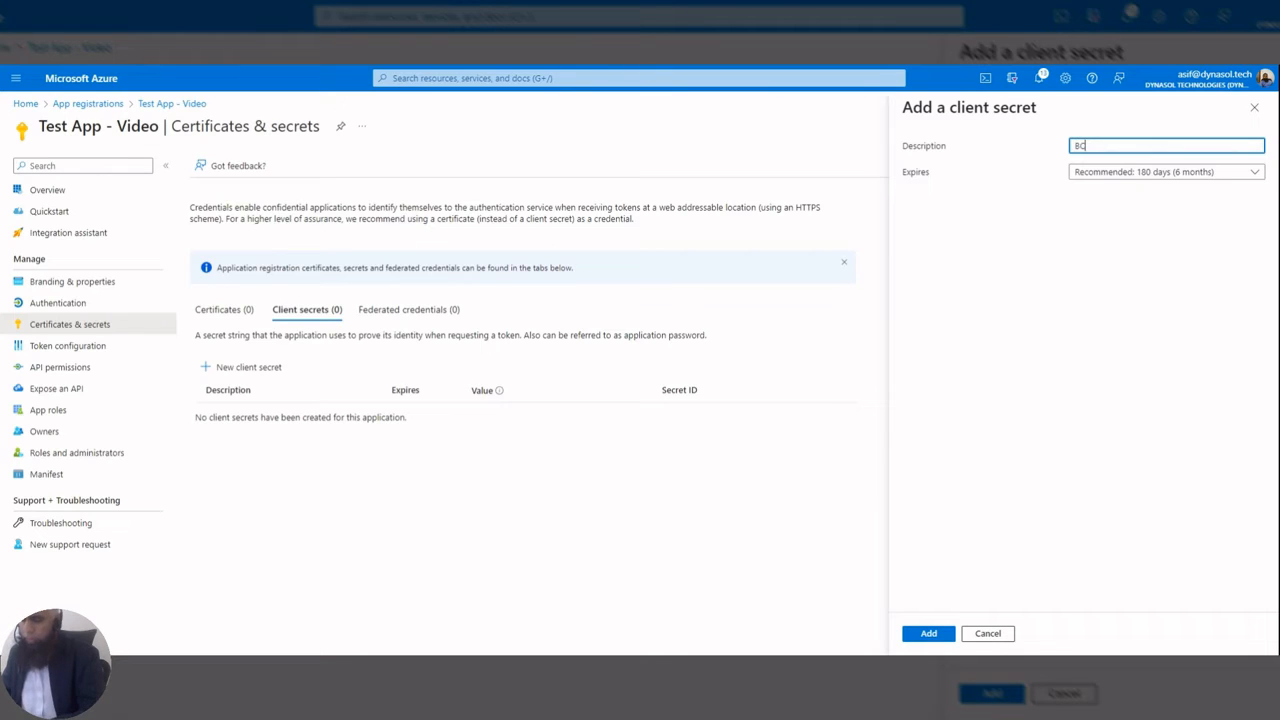
type("-Video")
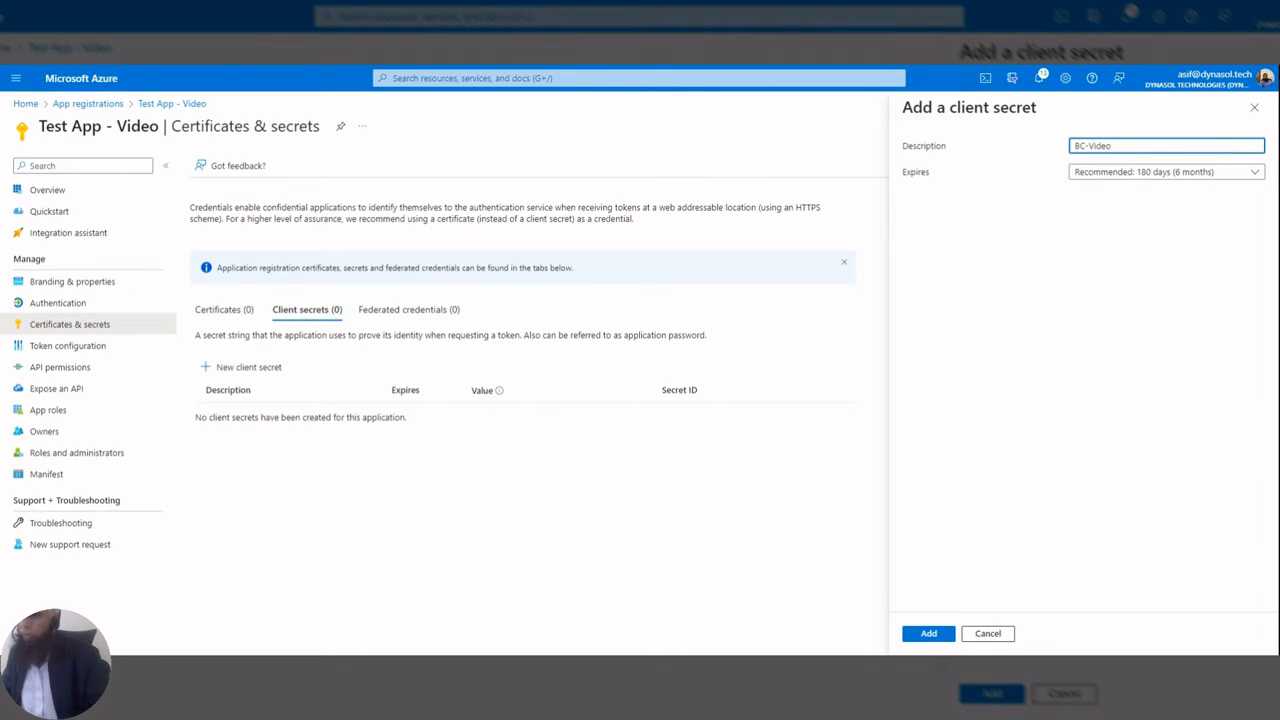
left_click(1118, 172)
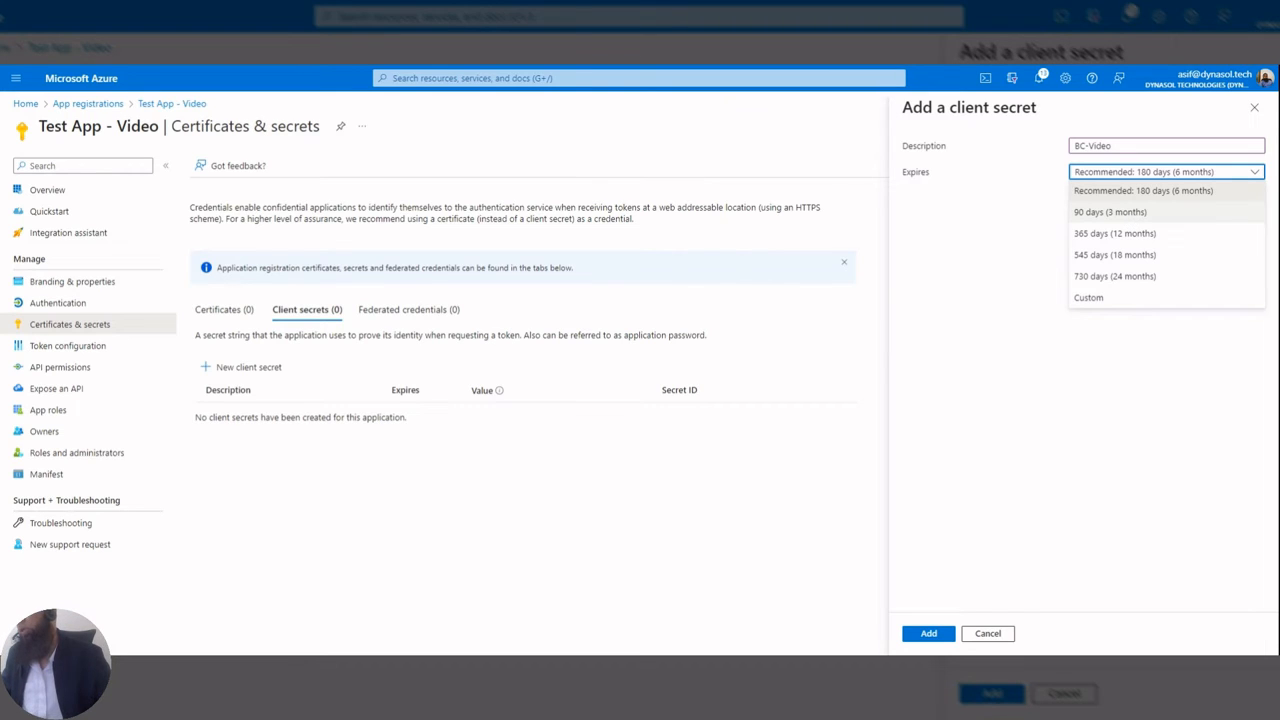
left_click(1128, 214)
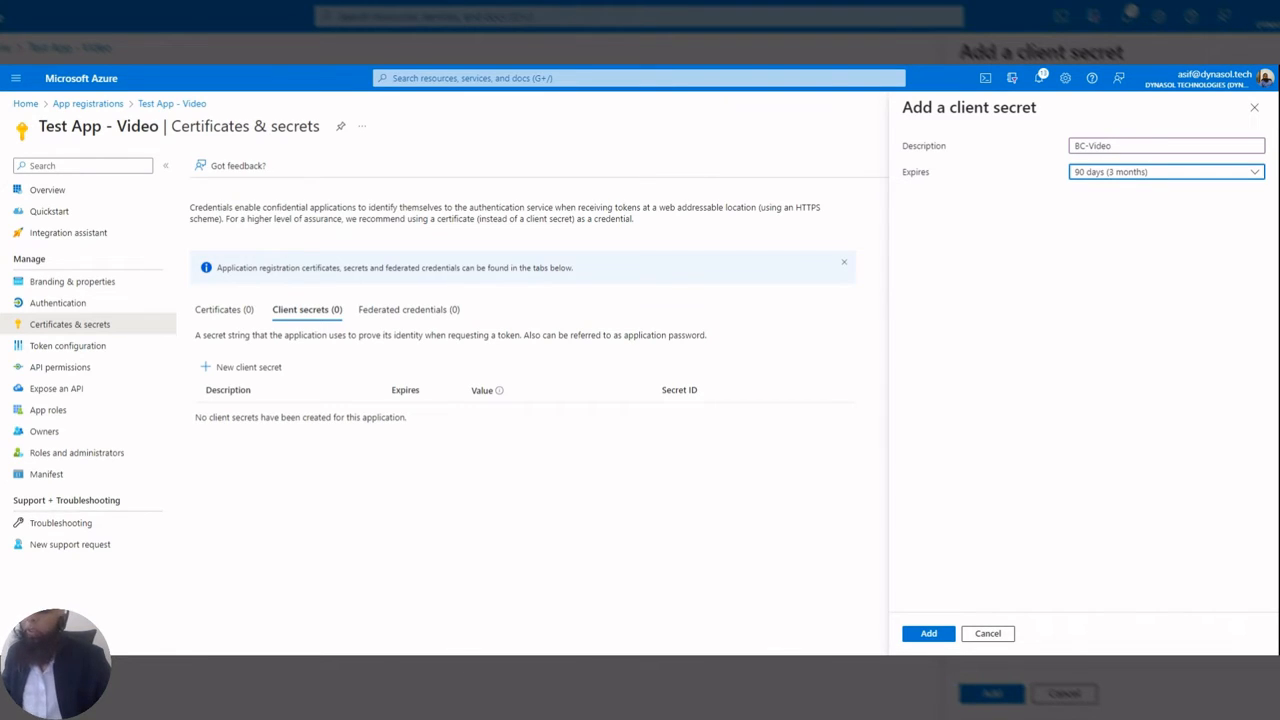
left_click(930, 634)
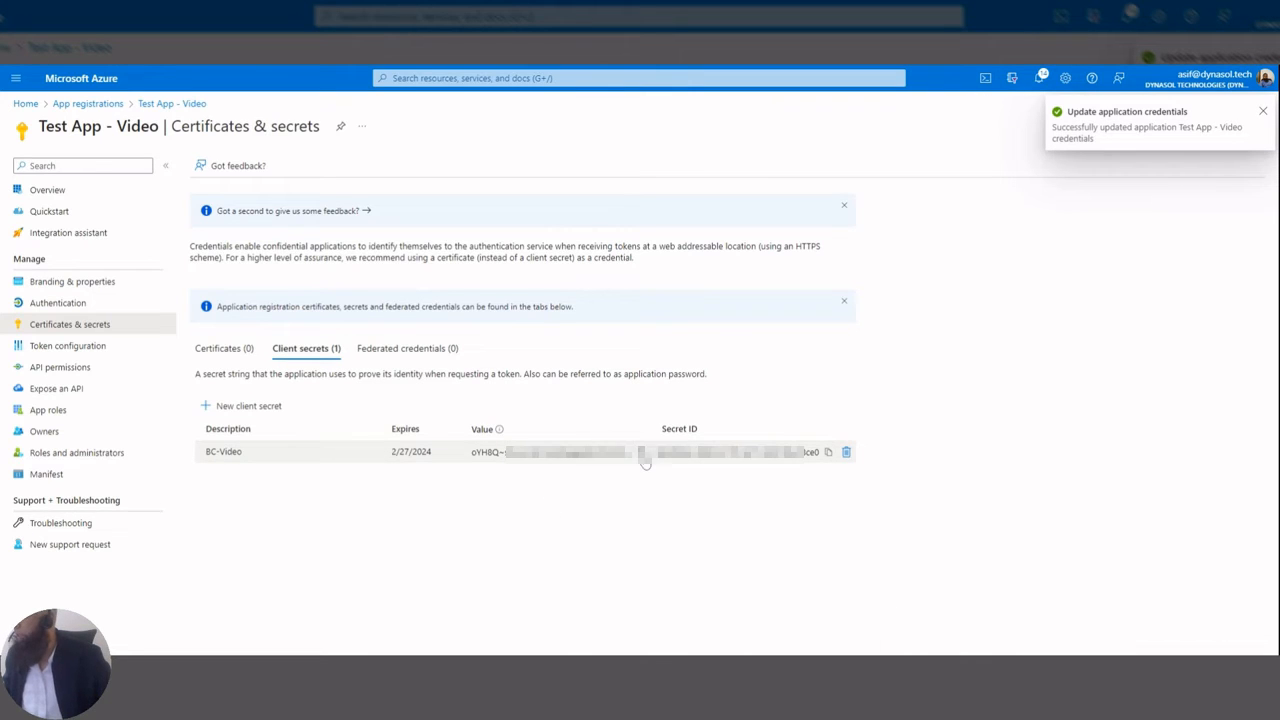
left_click(643, 455)
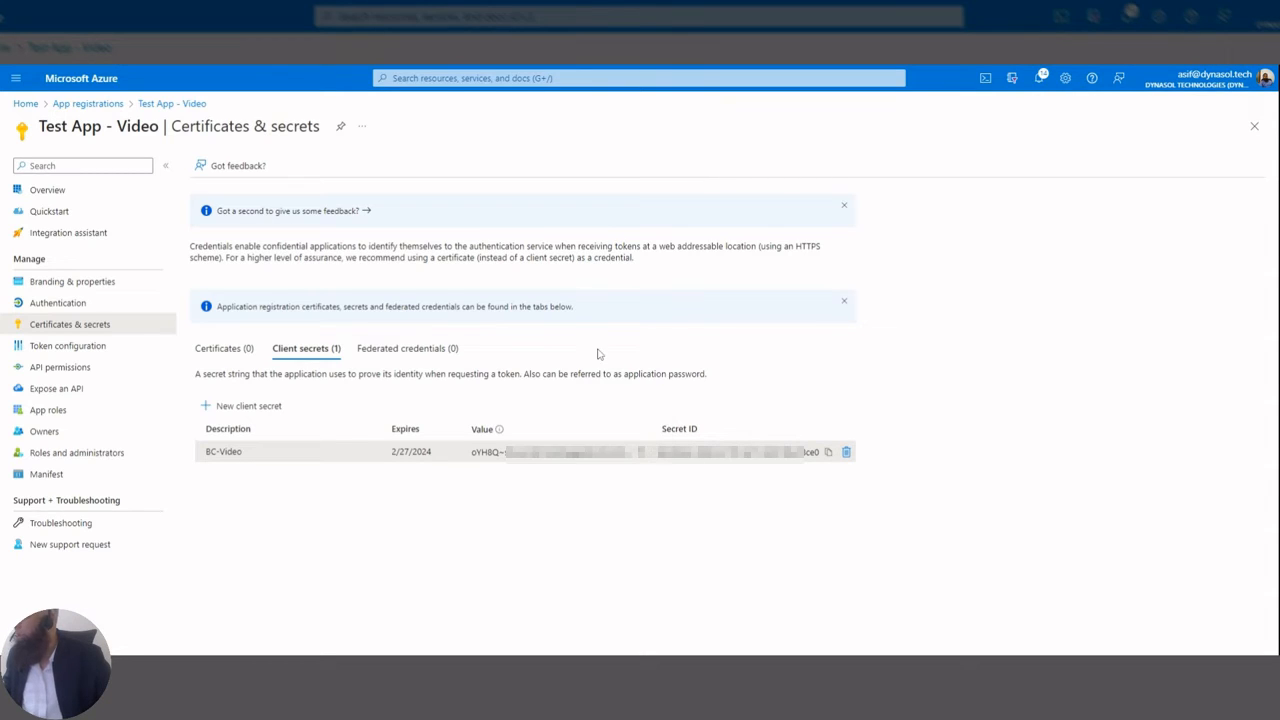
Add the Dynamics 365 Business Central application permission API.ReadWrite.All to the app's API permissions.
left_click(84, 368)
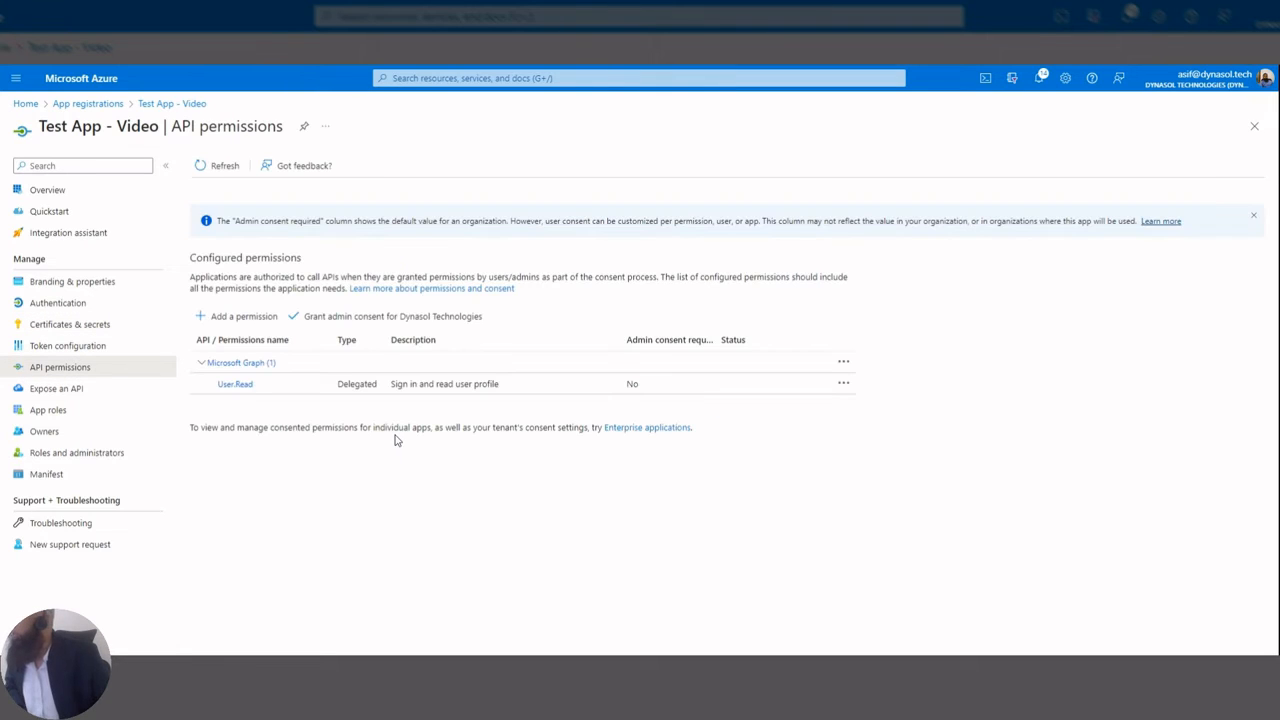
left_click(249, 320)
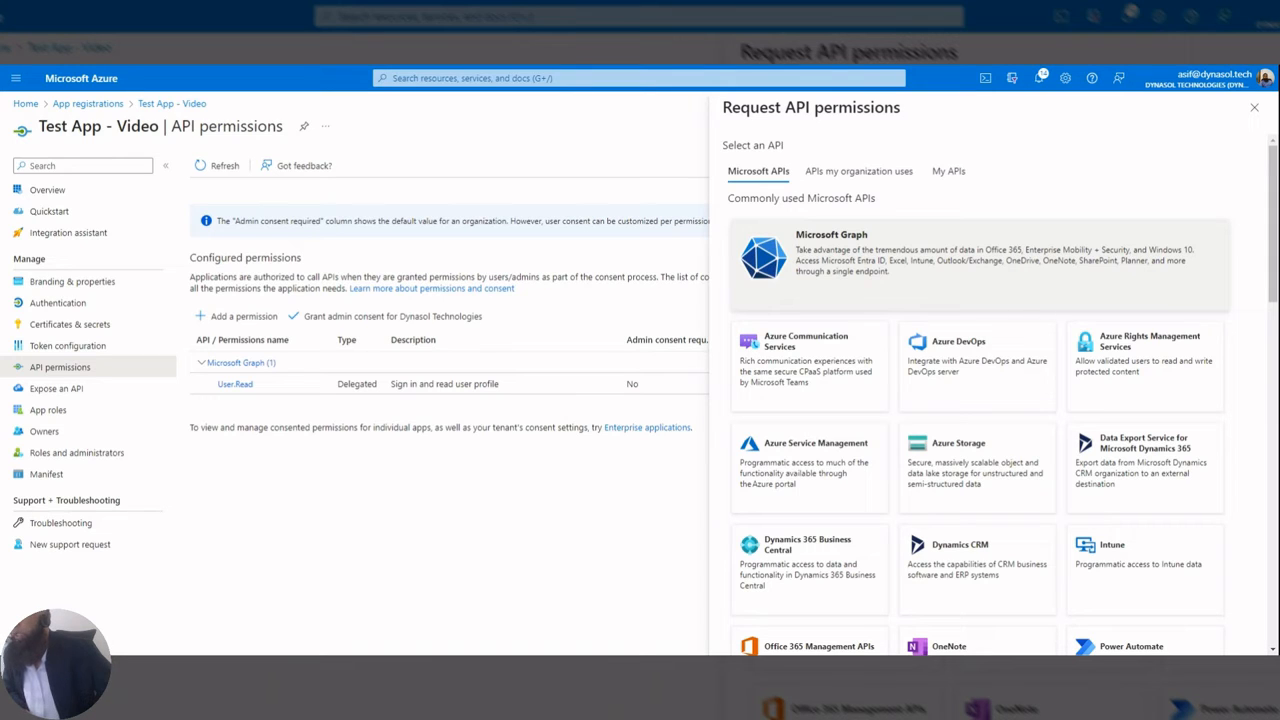
left_click(806, 564)
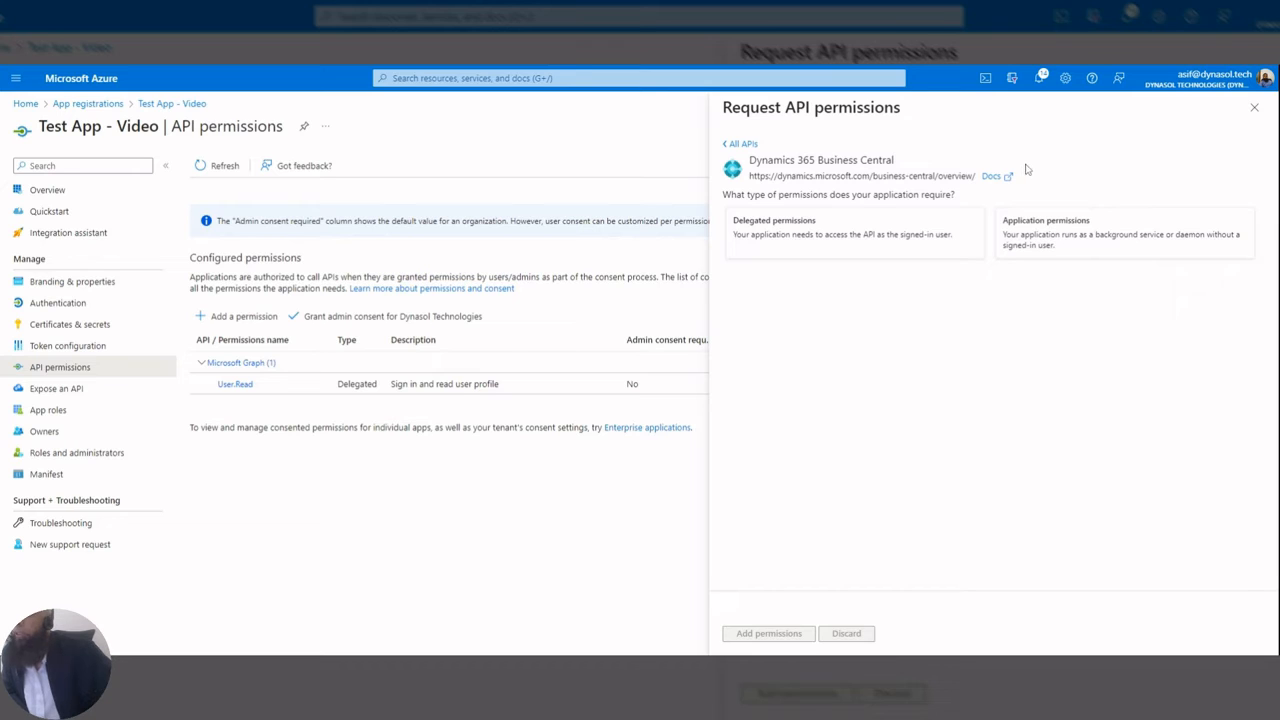
left_click(1141, 242)
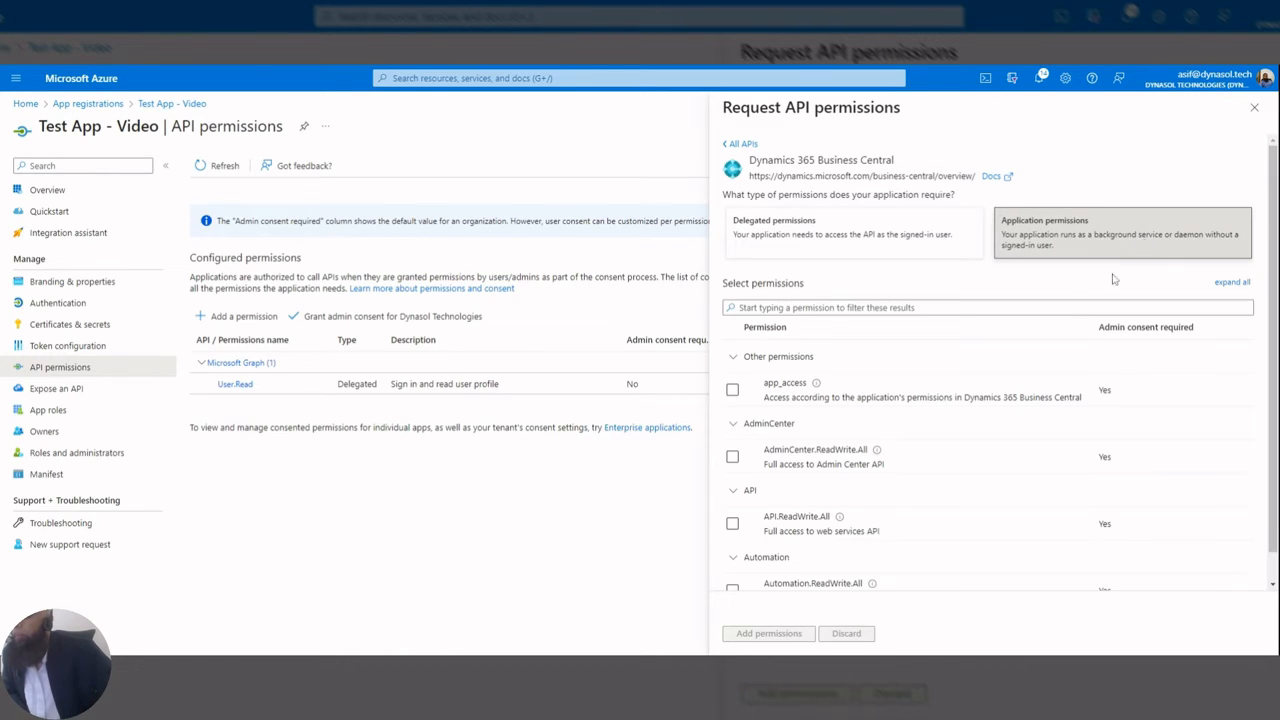
left_click(733, 525)
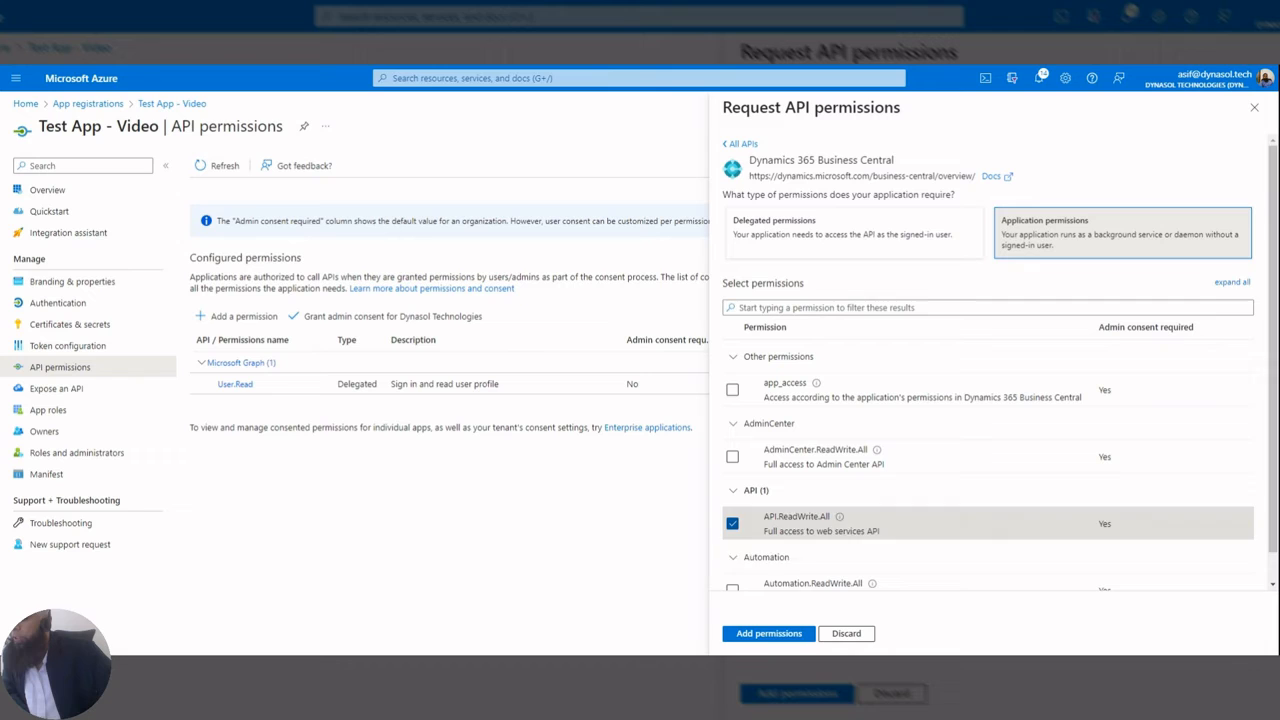
left_click(768, 634)
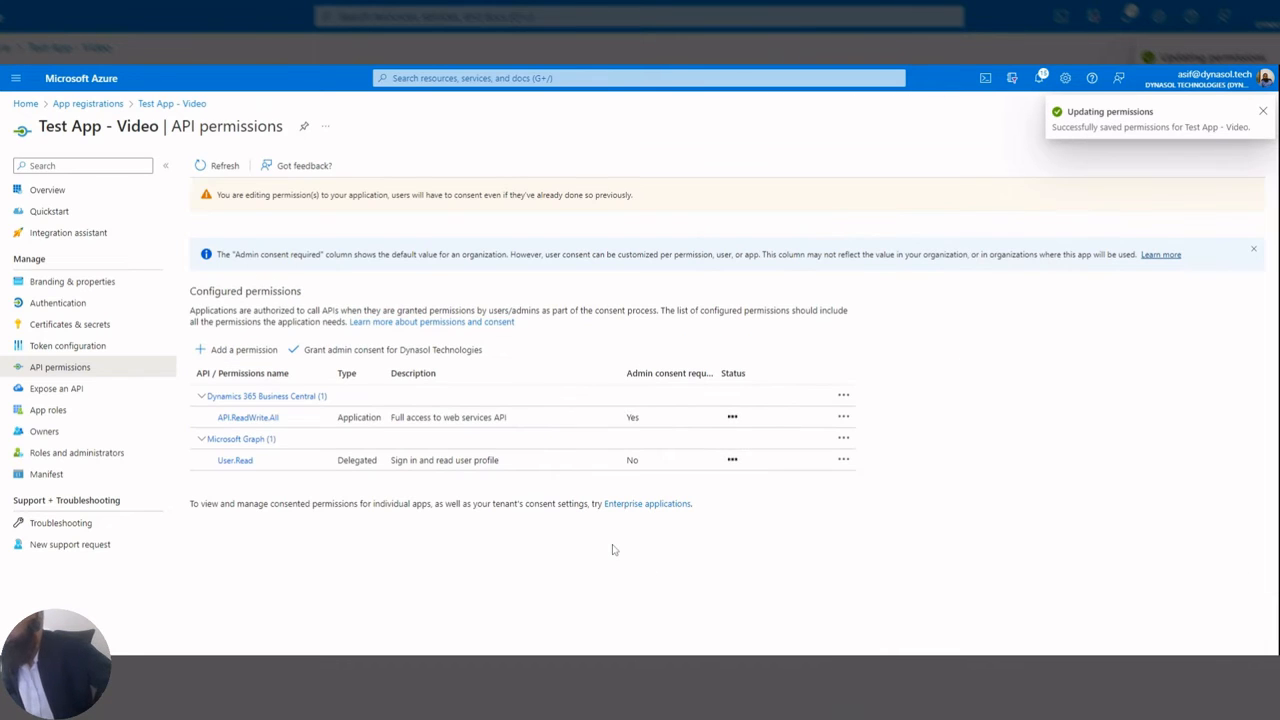
Grant admin consent for Dynasol Technologies to the app's configured API permissions.
left_click(523, 420)
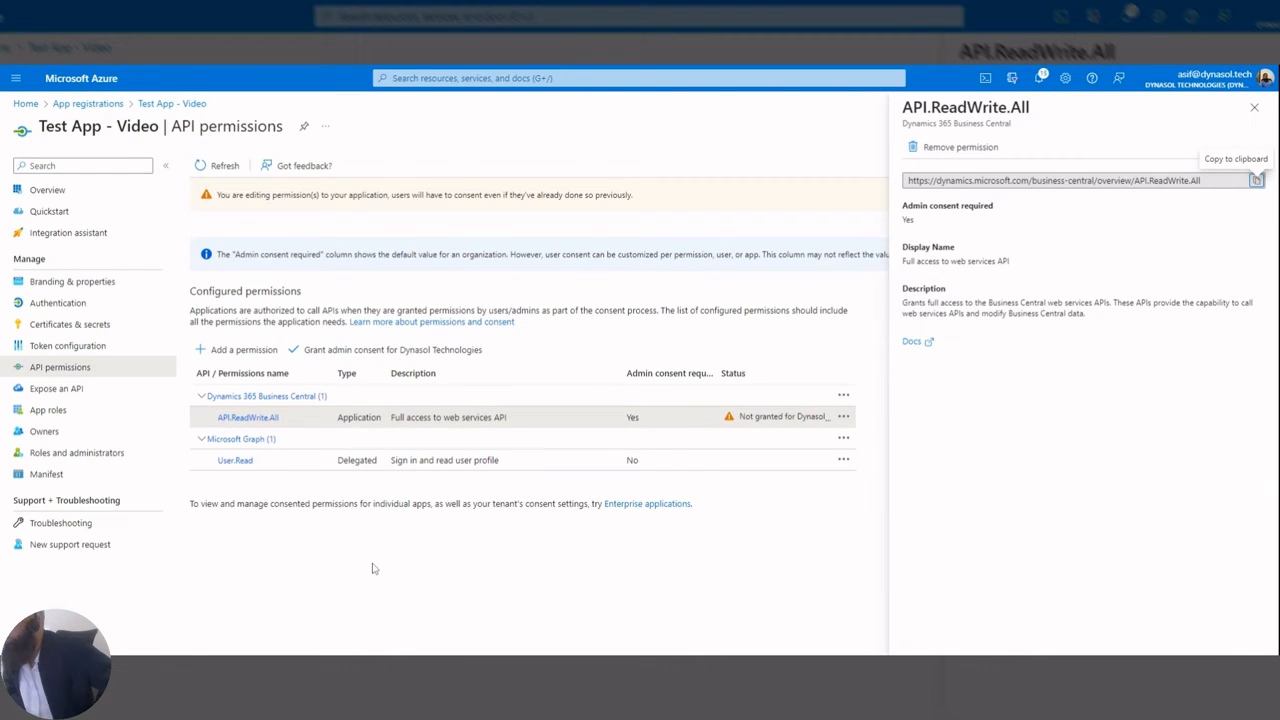
left_click(330, 350)
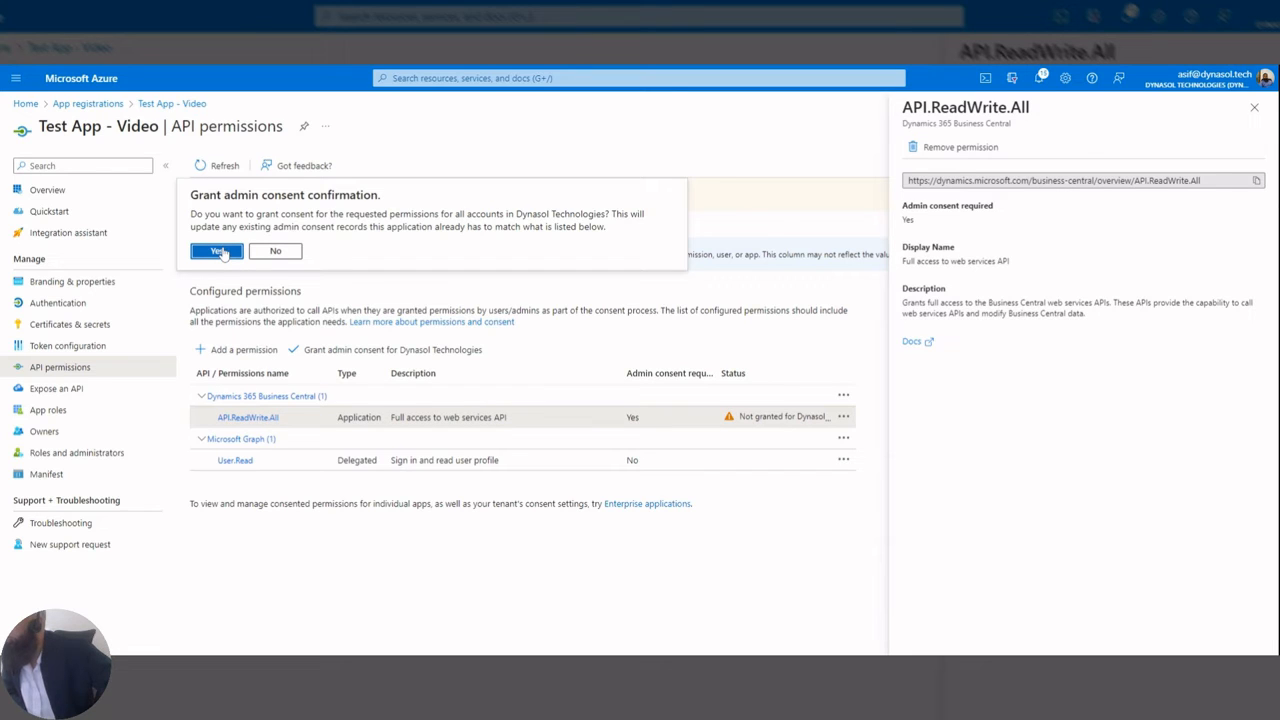
left_click(221, 251)
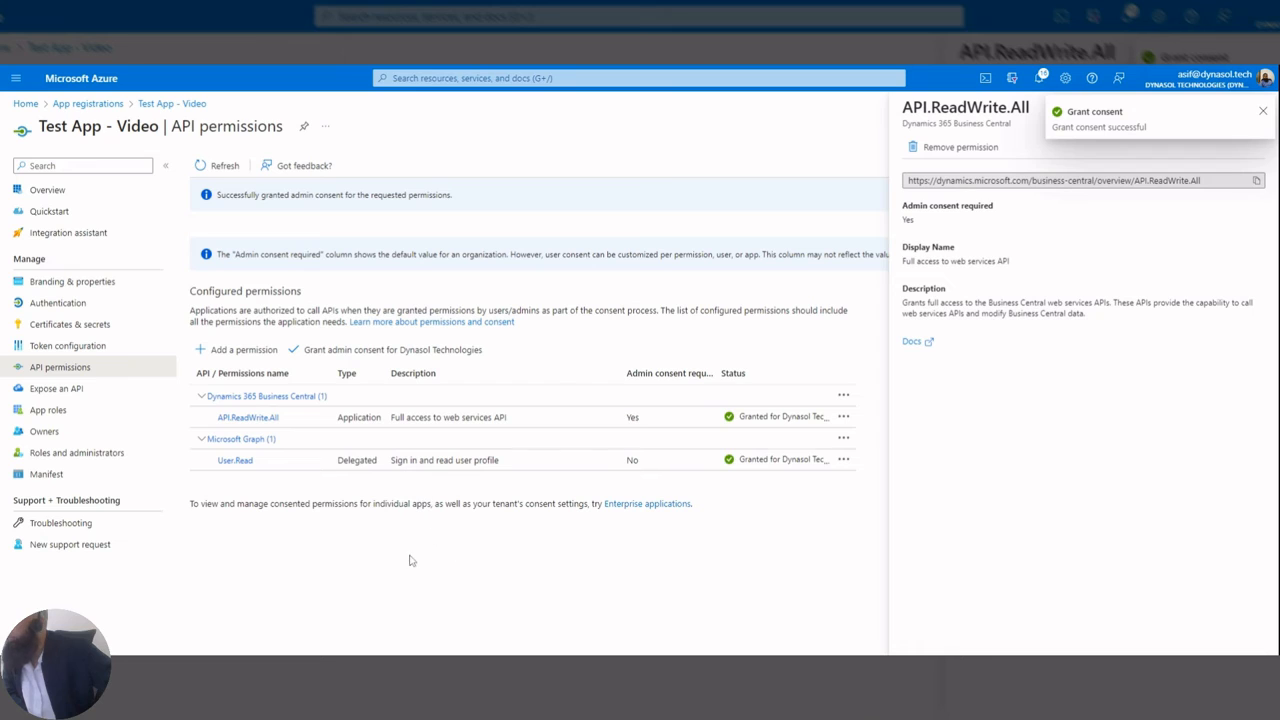
In the app's manifest, set oauth2AllowIdTokenImplicitFlow and oauth2AllowImplicitFlow to true.
left_click(51, 480)
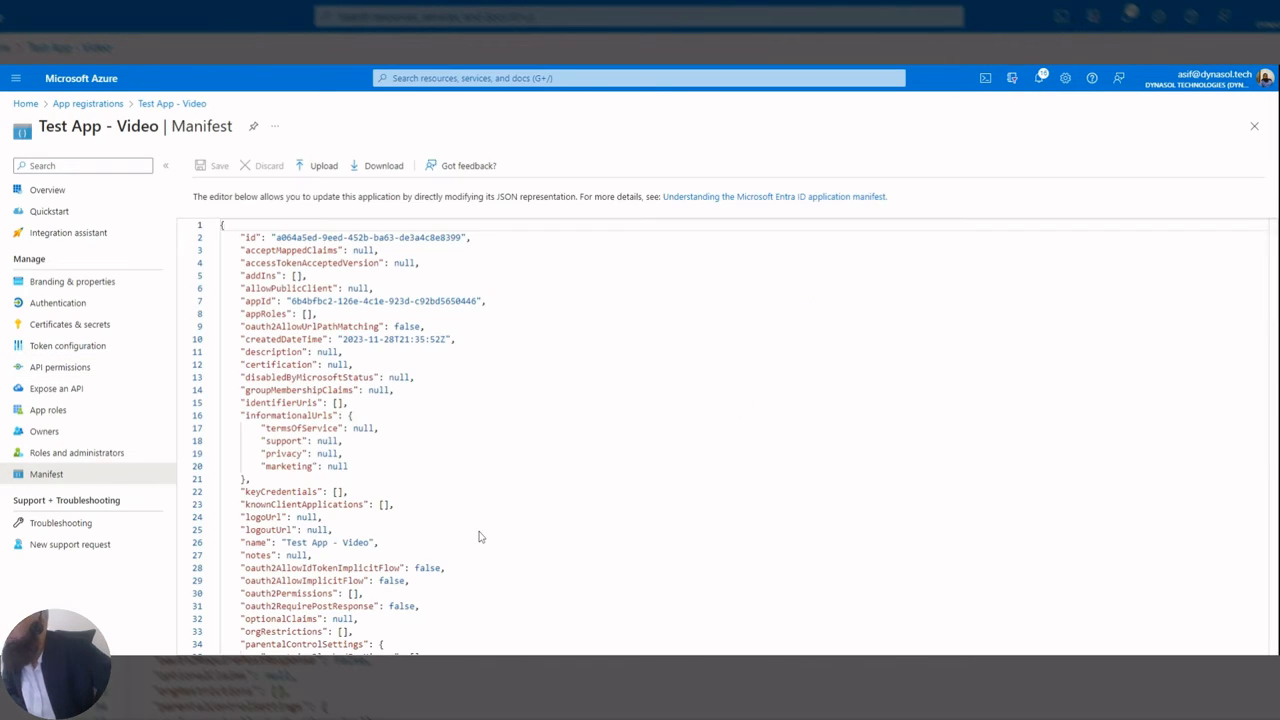
scroll(720, 436, "down", 3)
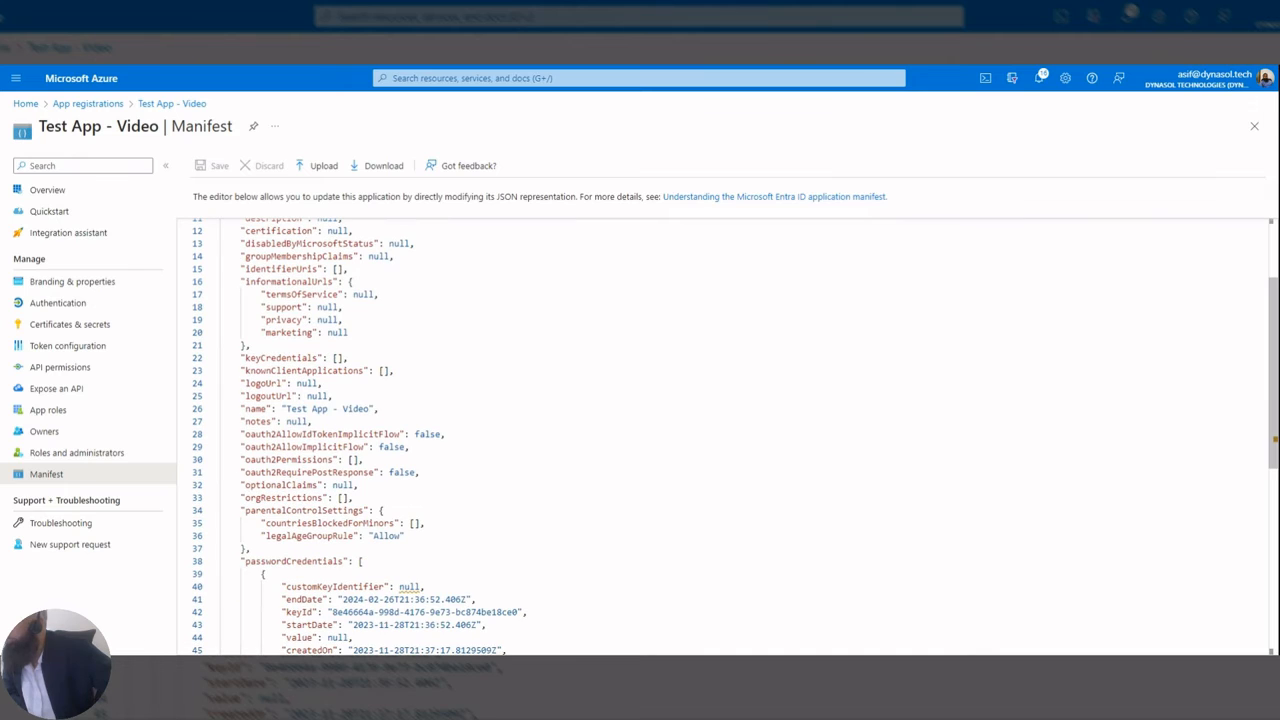
left_click(286, 434)
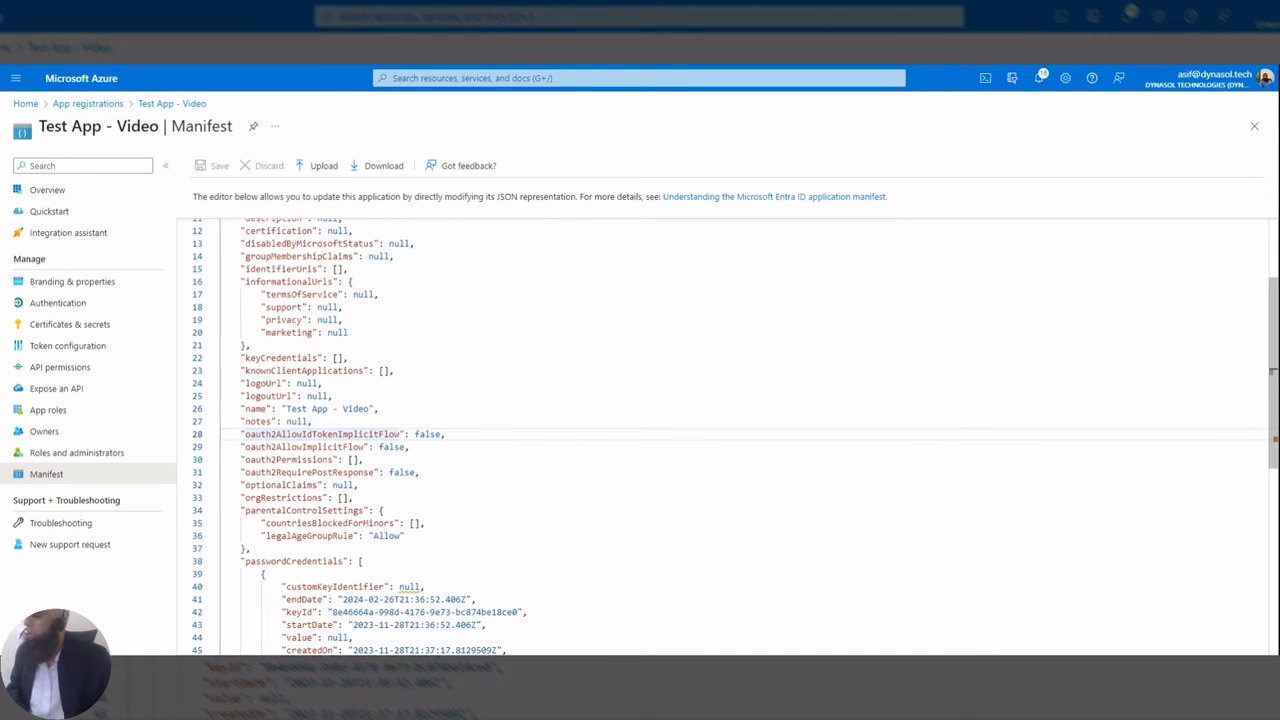
left_click(425, 434)
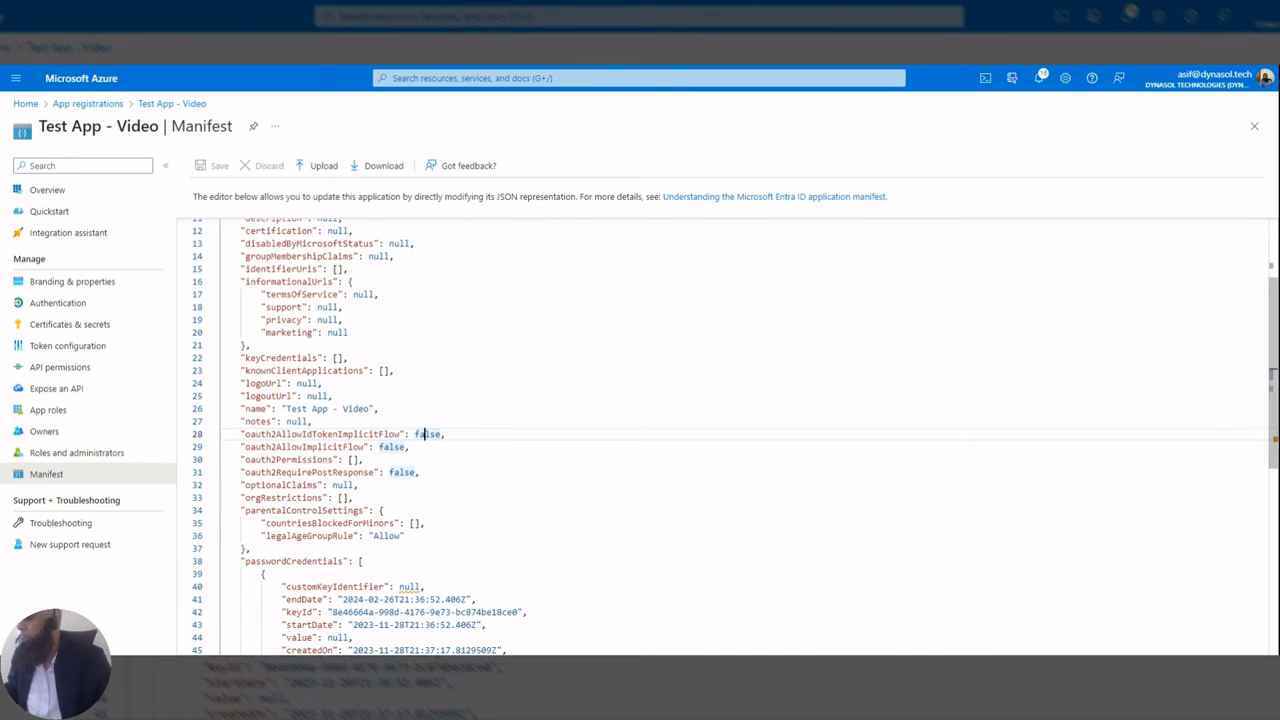
double_click(425, 434)
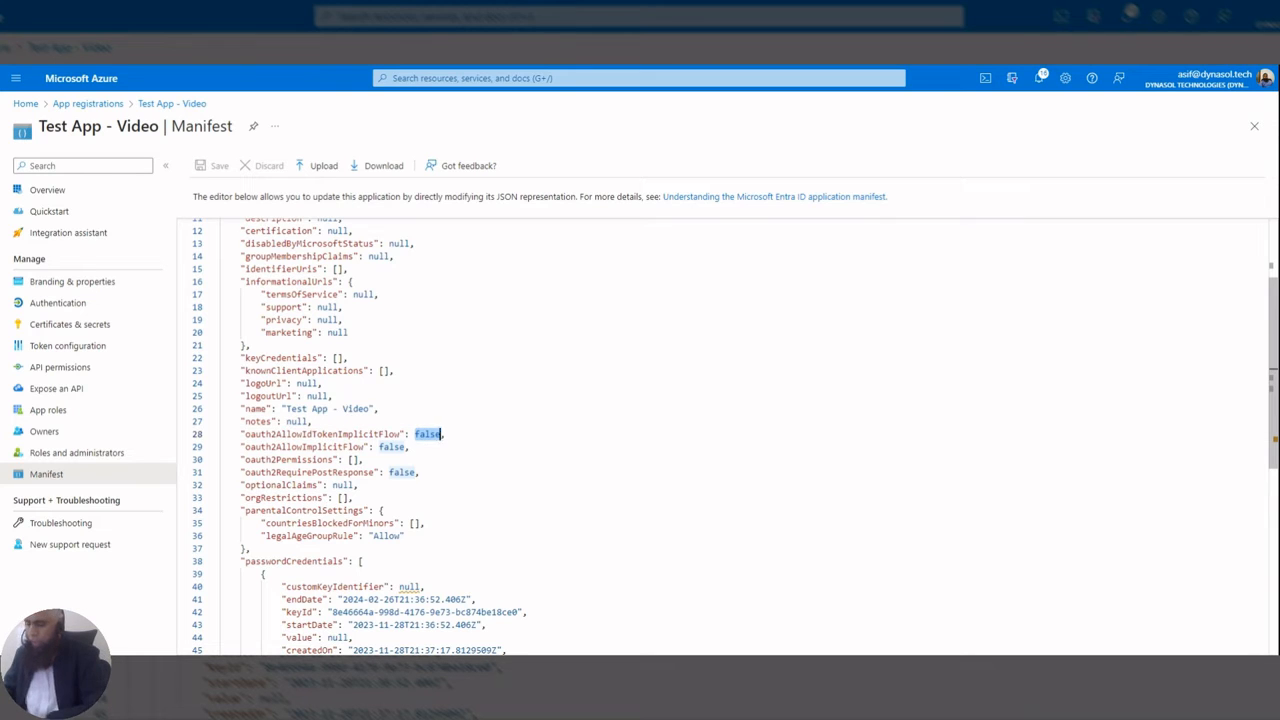
type("true")
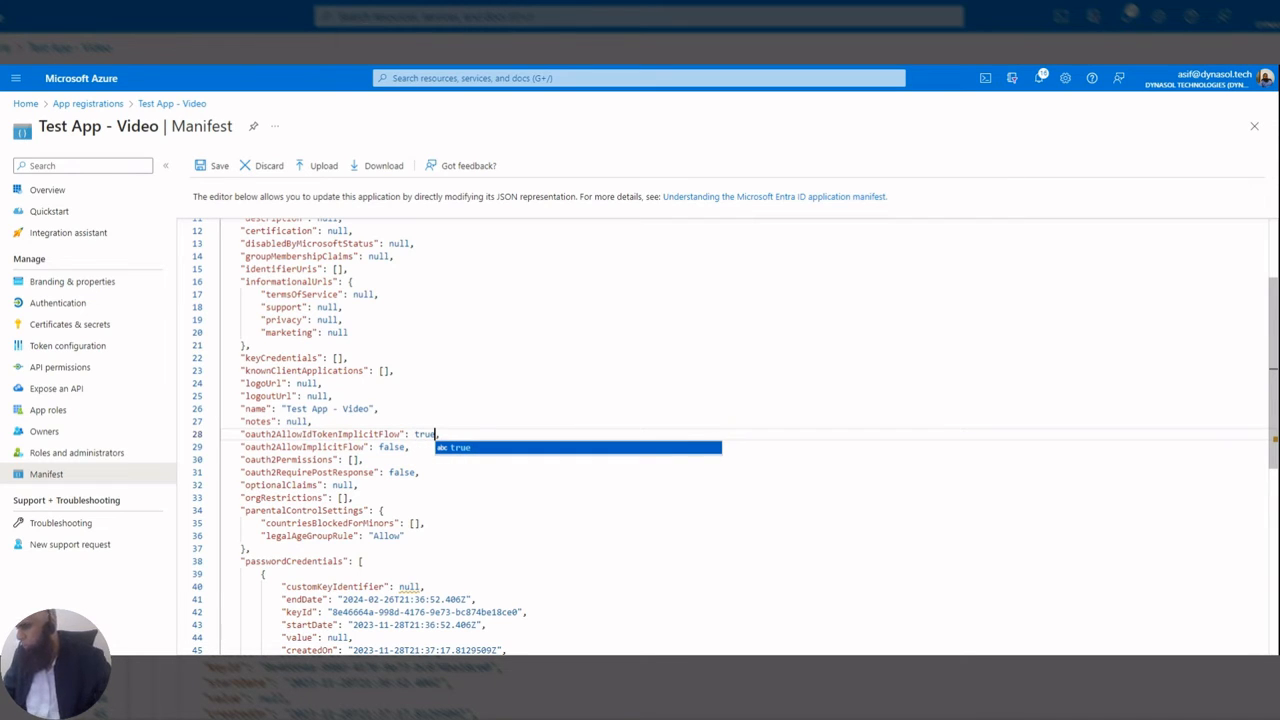
left_click(393, 447)
double_click(393, 447)
type("true")
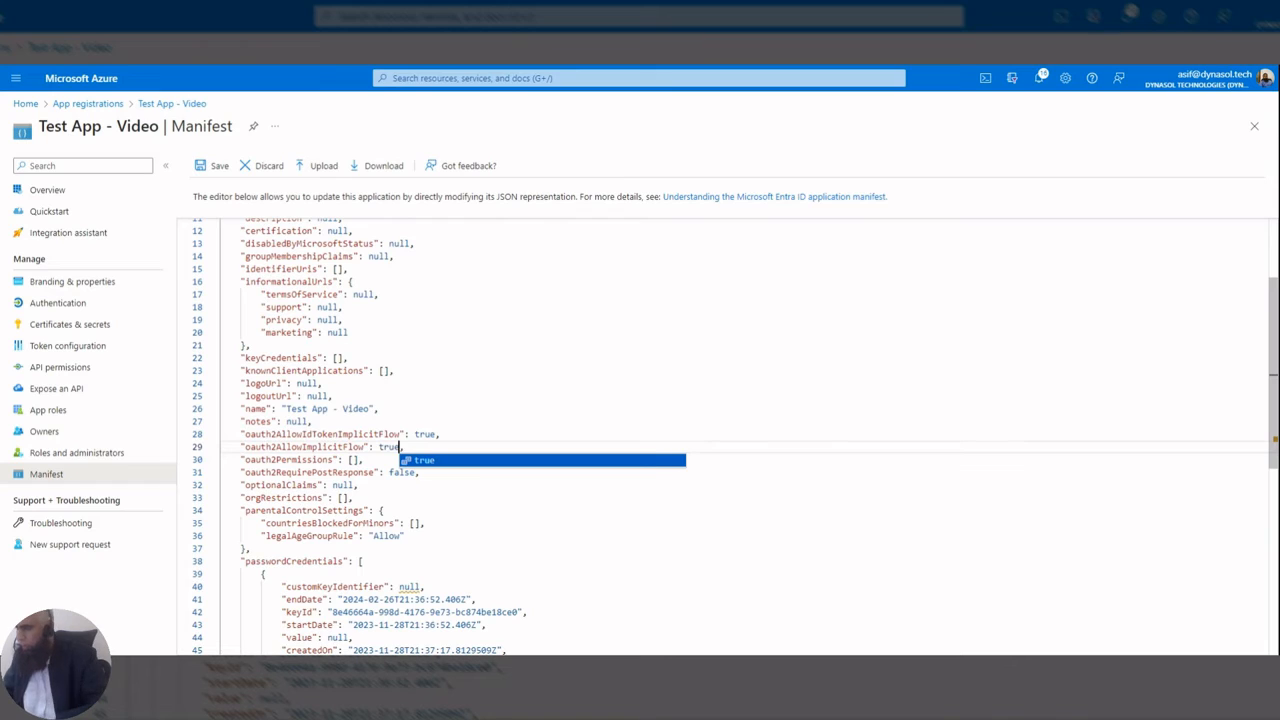
Set oauth2RequirePostResponse to true, save the manifest and return to the app's overview.
left_click(393, 472)
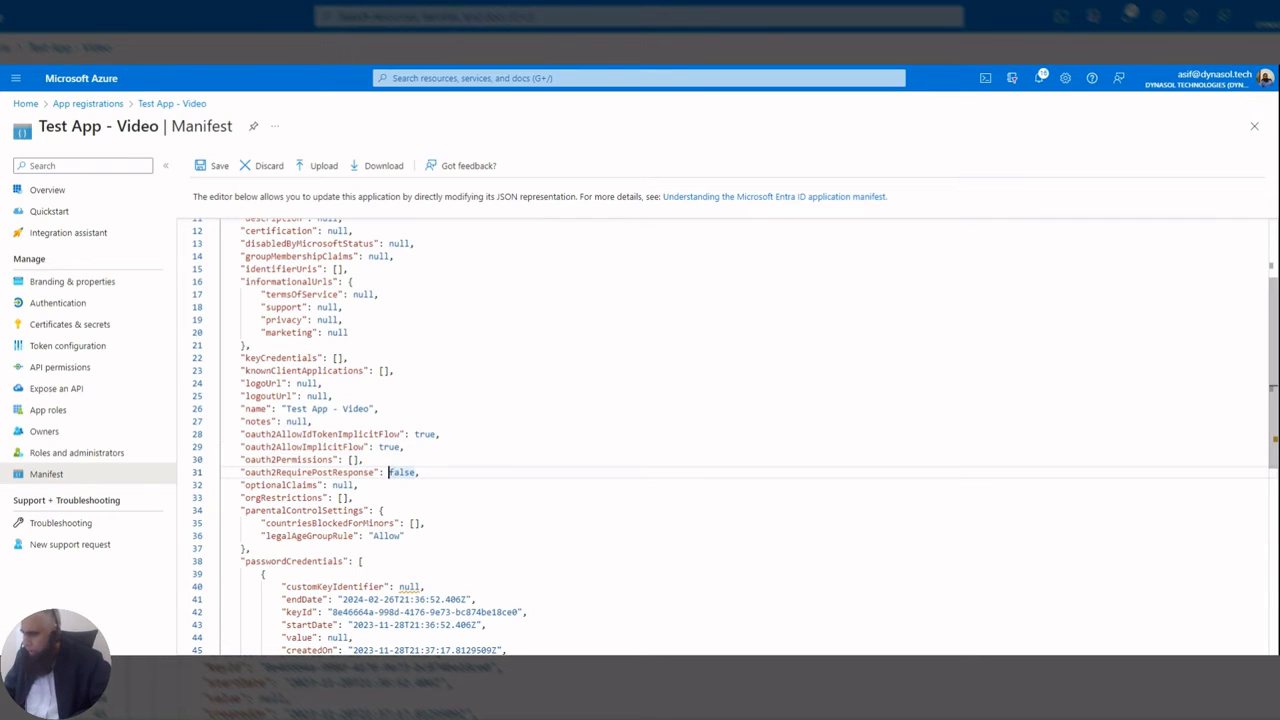
left_click_drag(390, 472, 416, 472)
type("true")
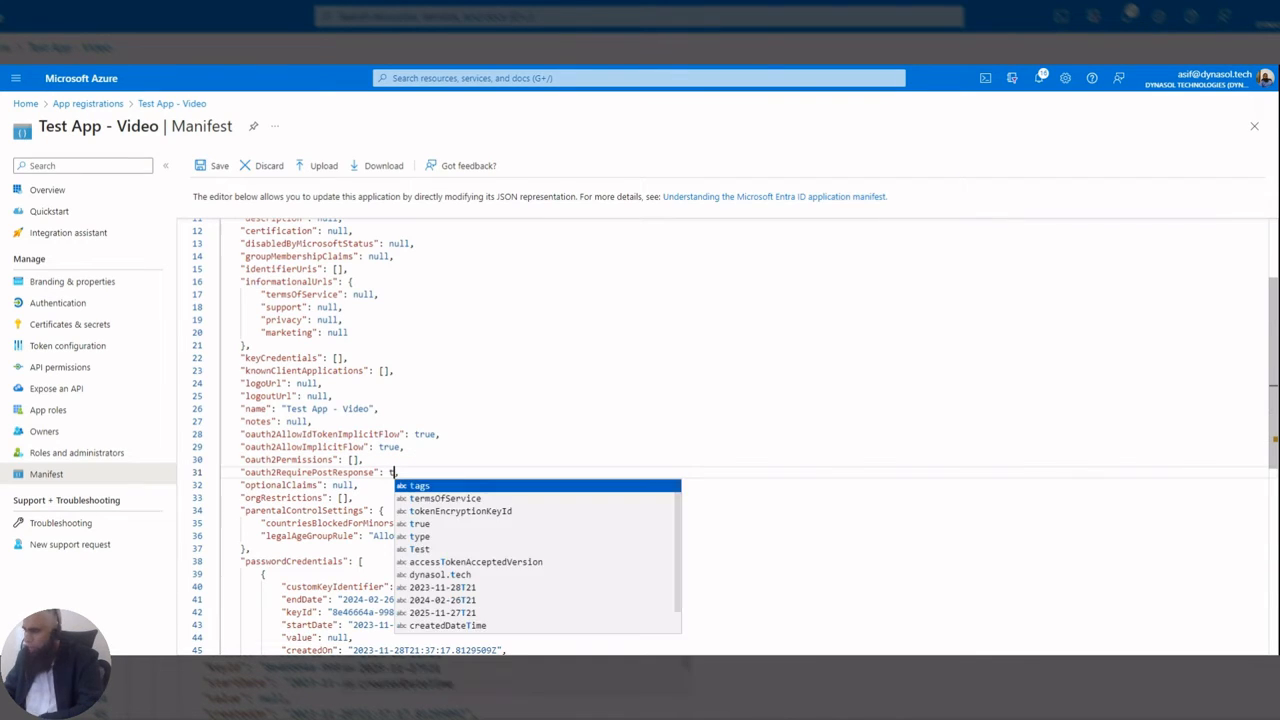
left_click(364, 460)
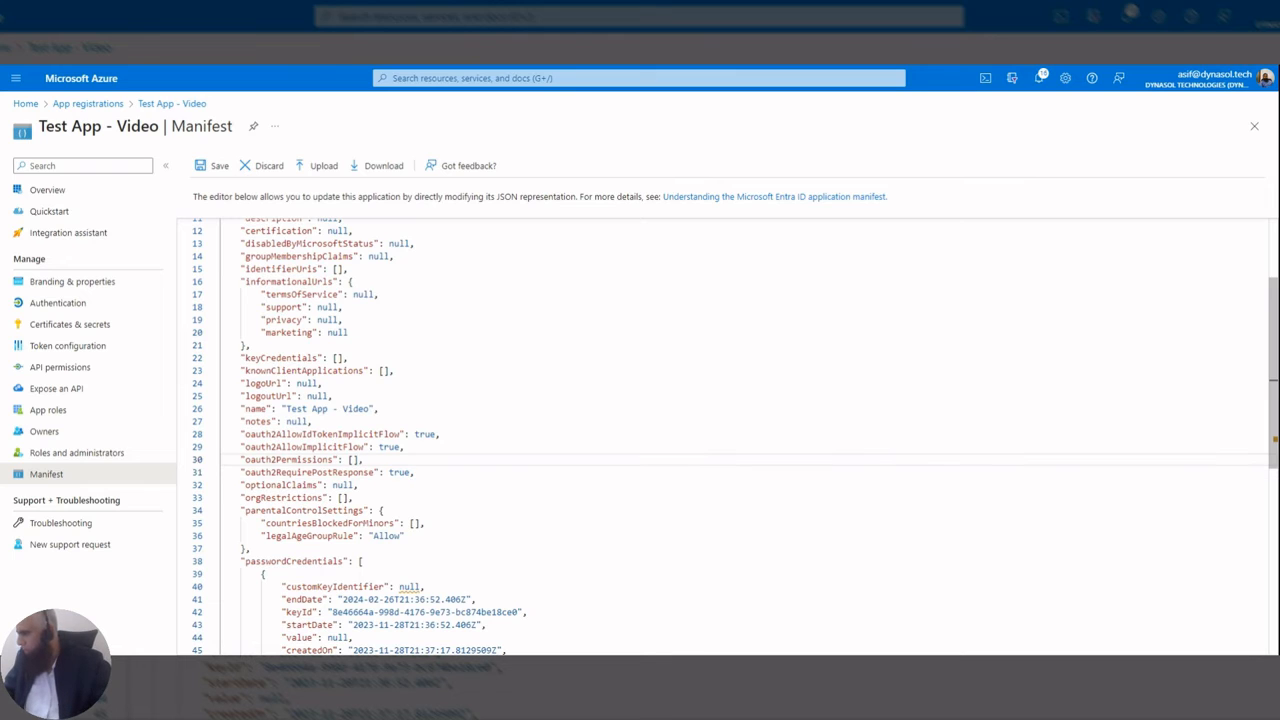
left_click(215, 166)
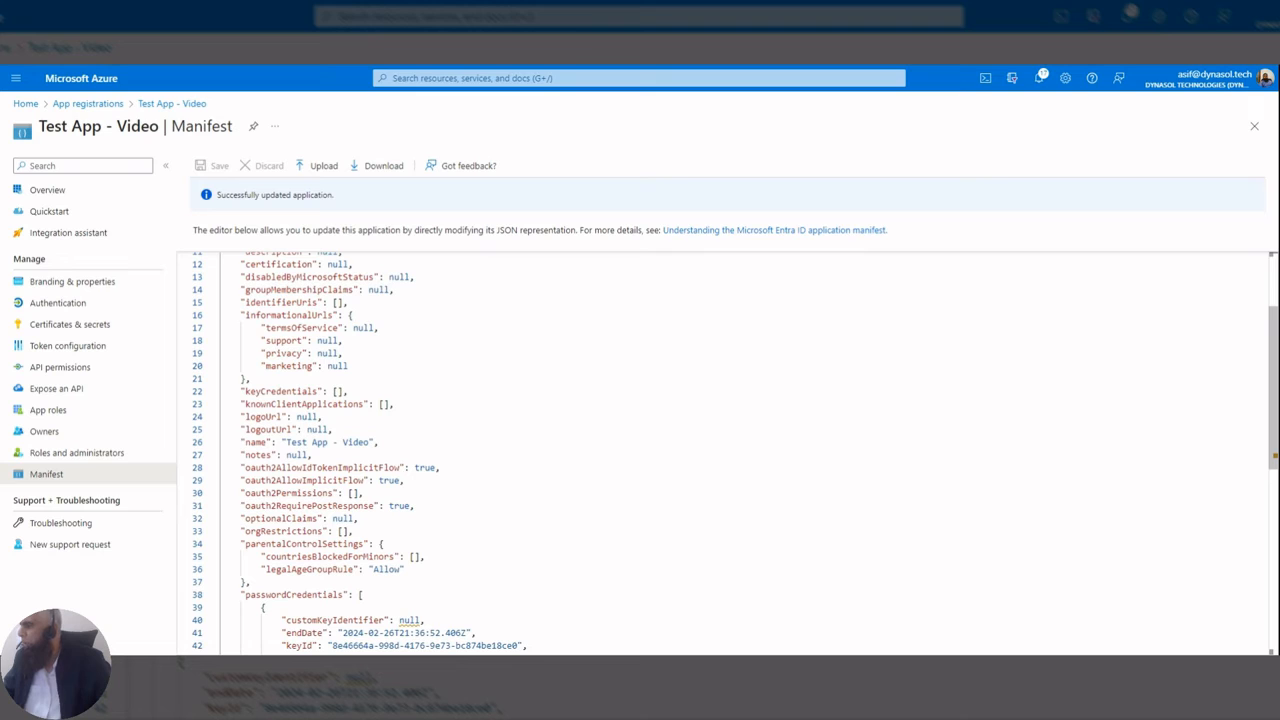
left_click(45, 190)
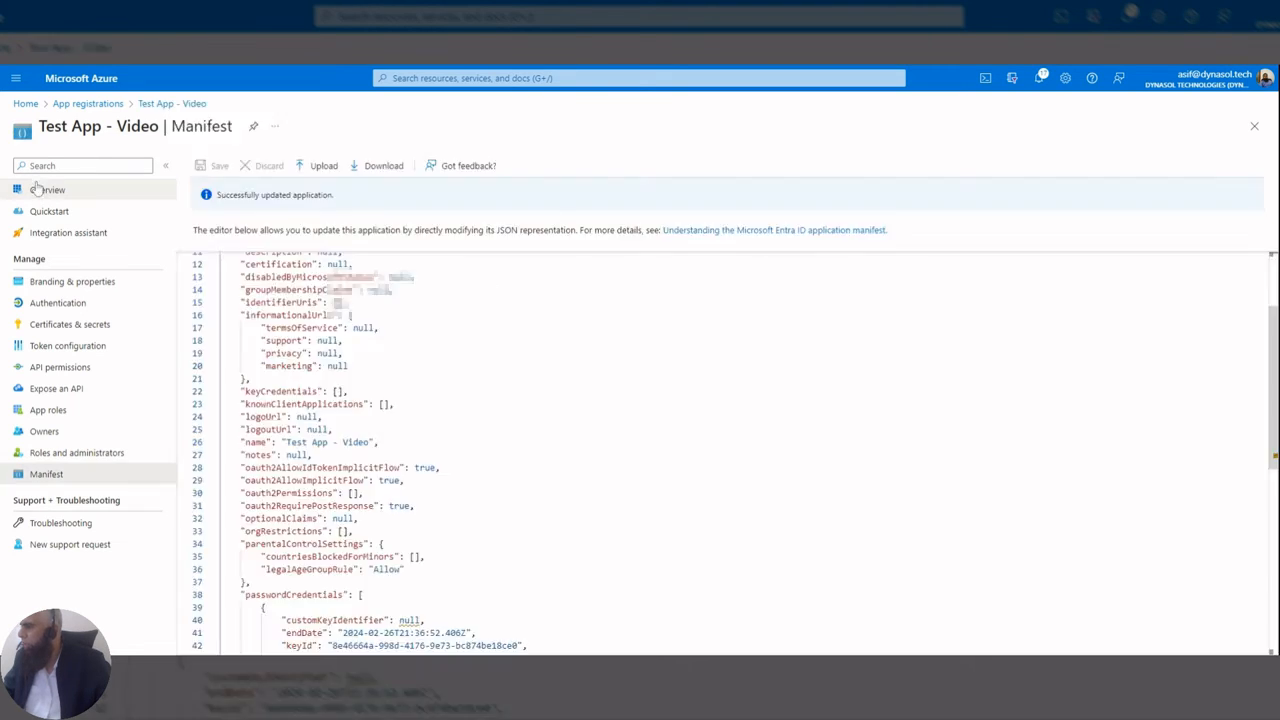
left_click(38, 189)
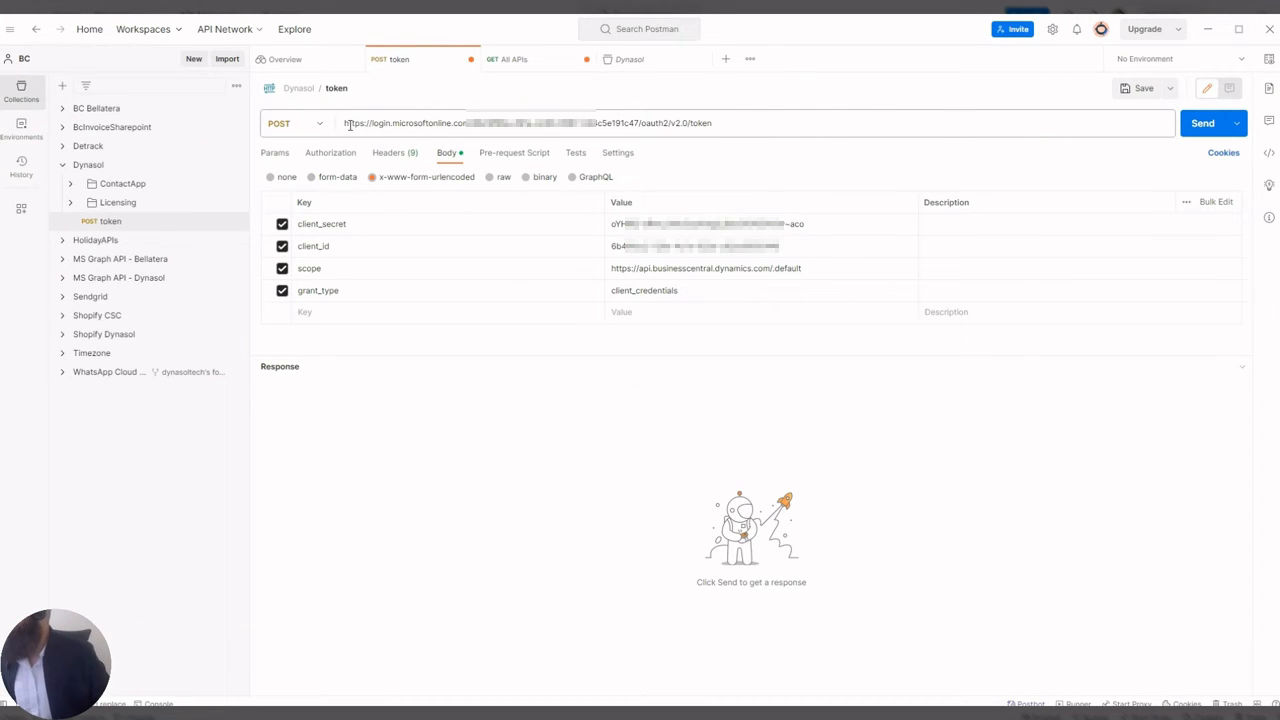
left_click_drag(343, 123, 740, 134)
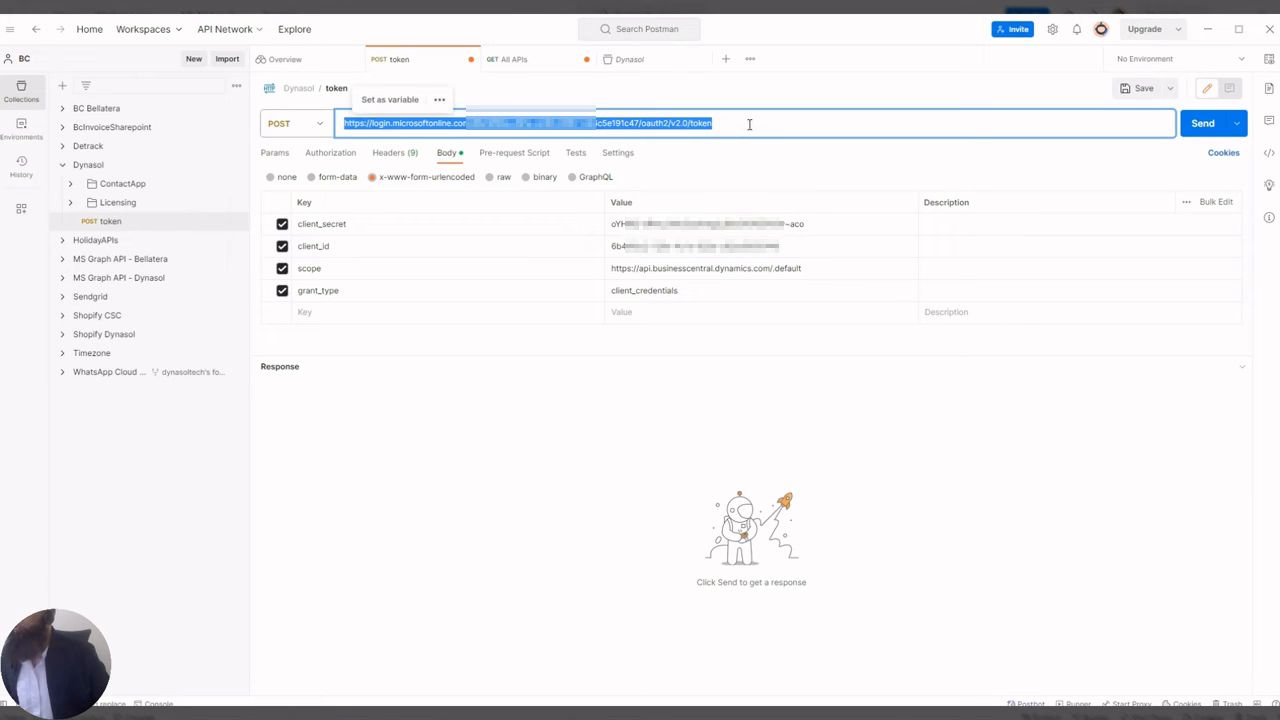
left_click(749, 124)
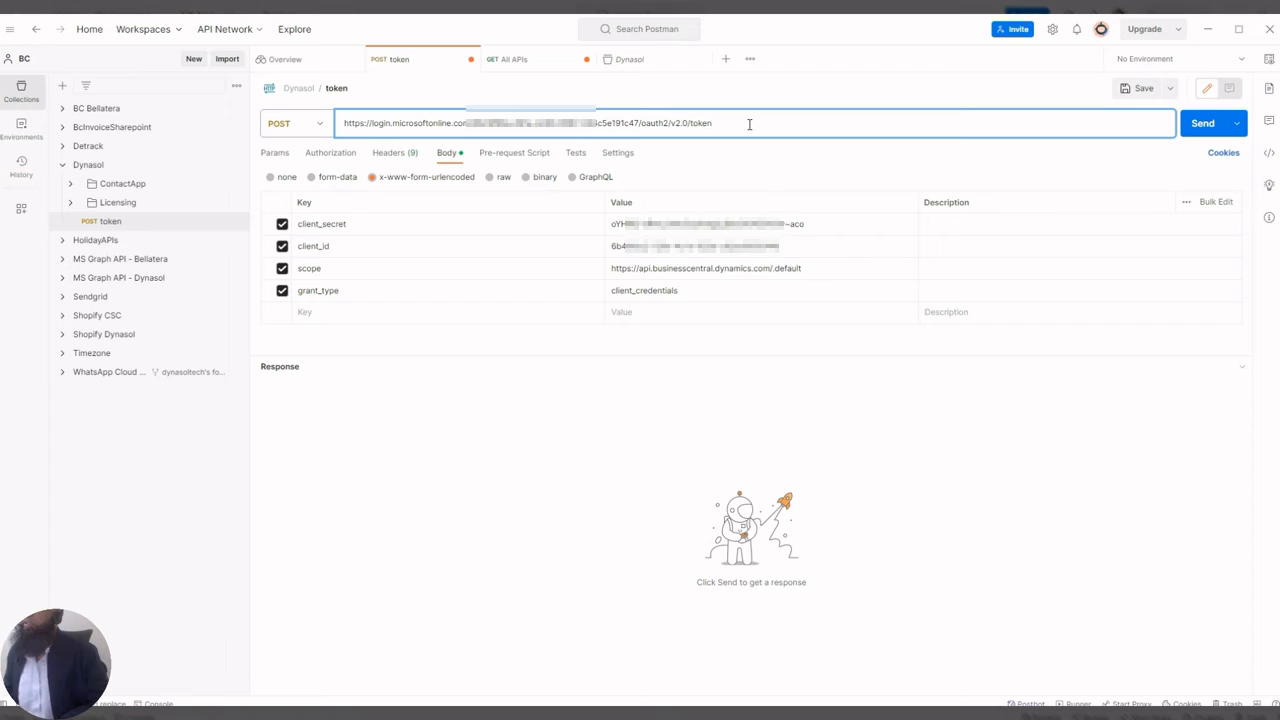
key("Left")
key("Left")
key("shift+End")
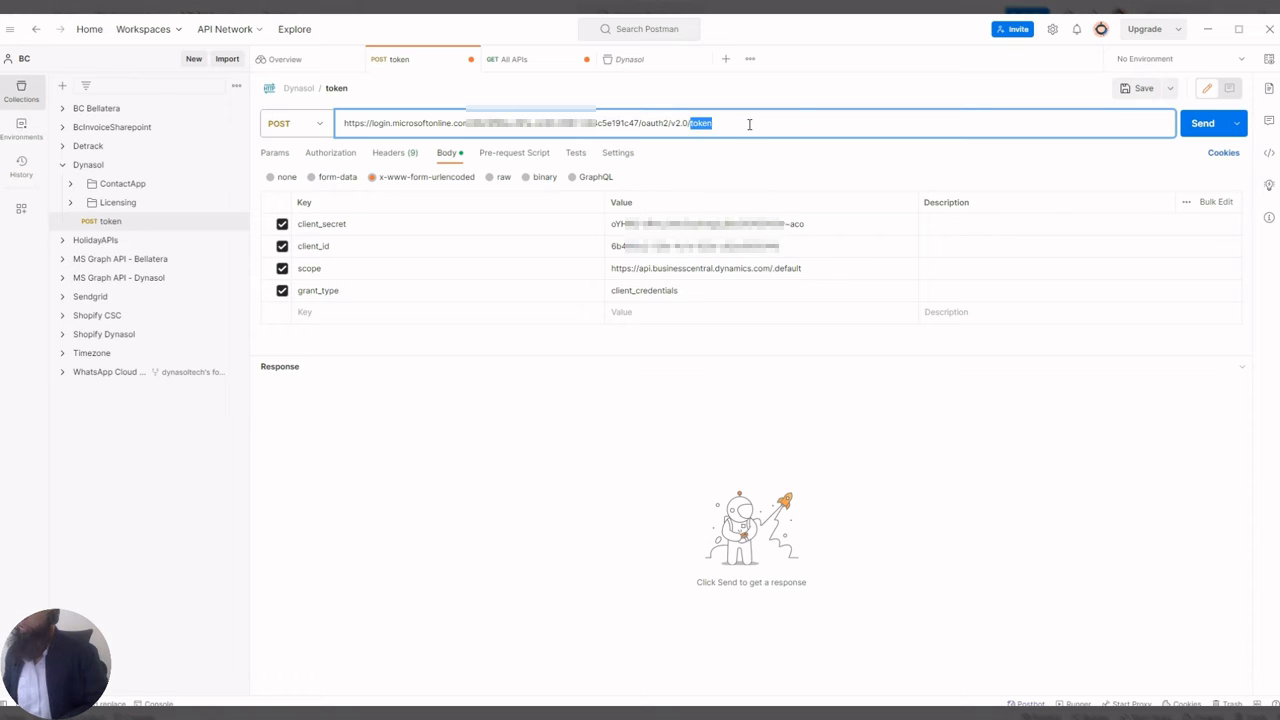
key("BackSpace")
type("auth")
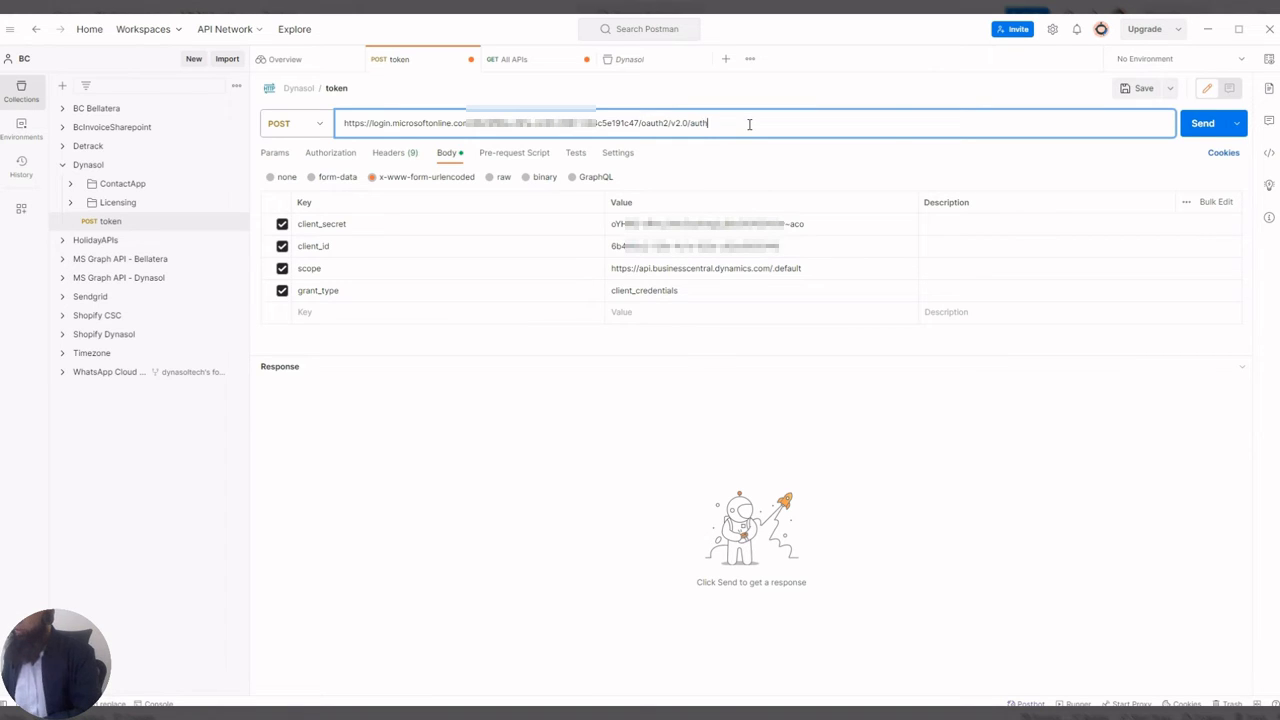
type("en")
key("BackSpace")
key("BackSpace")
key("BackSpace")
key("BackSpace")
key("BackSpace")
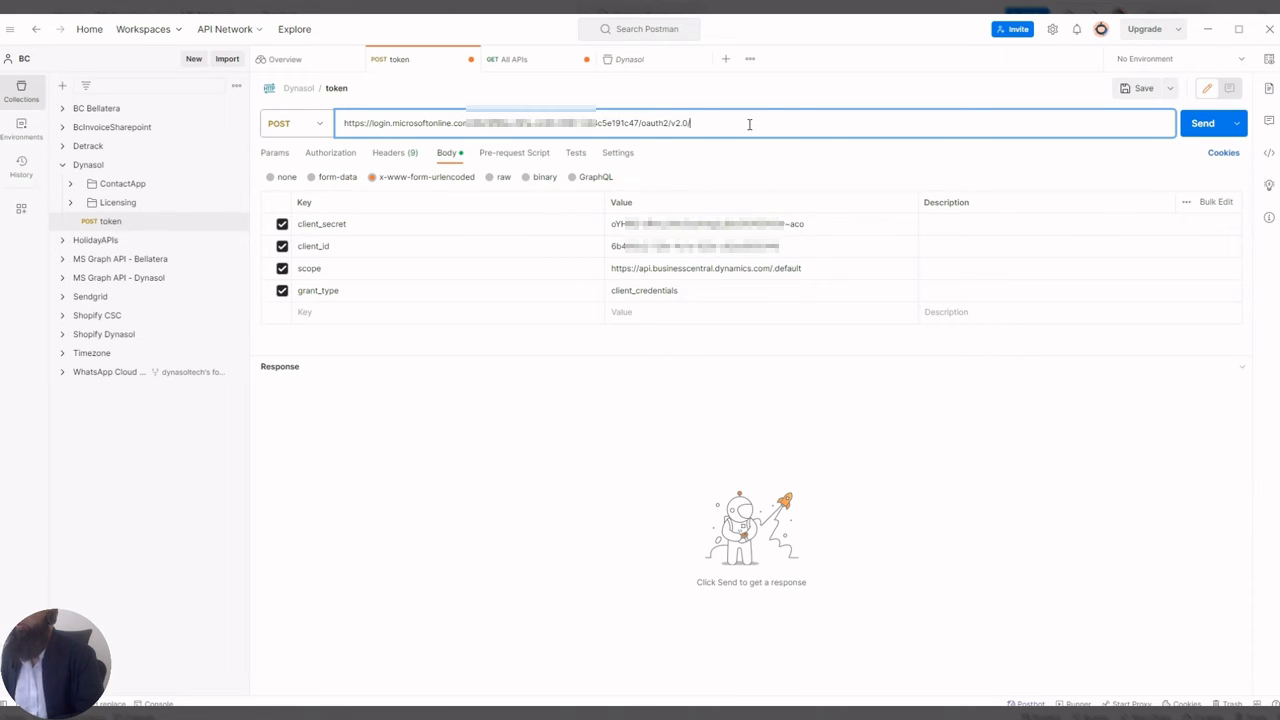
type("token")
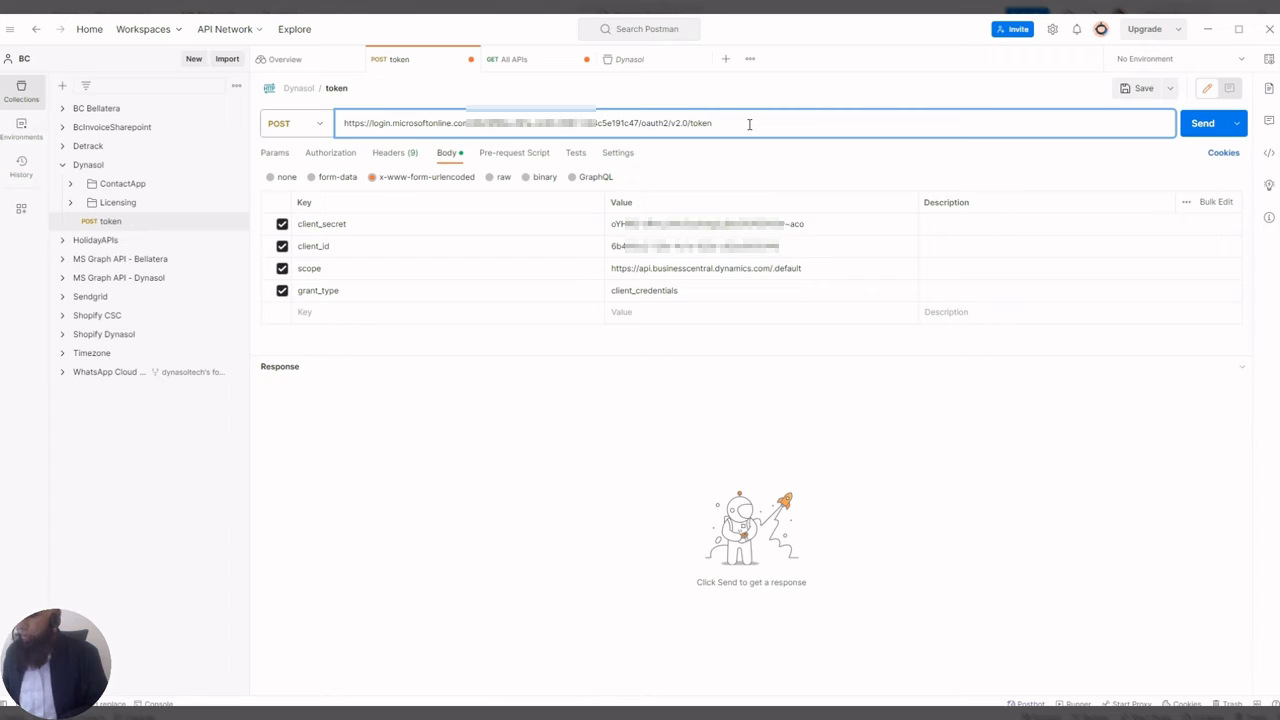
In Postman, examine the token request's URL ending and its body parameters client_secret, client_id, scope and grant_type.
double_click(749, 124)
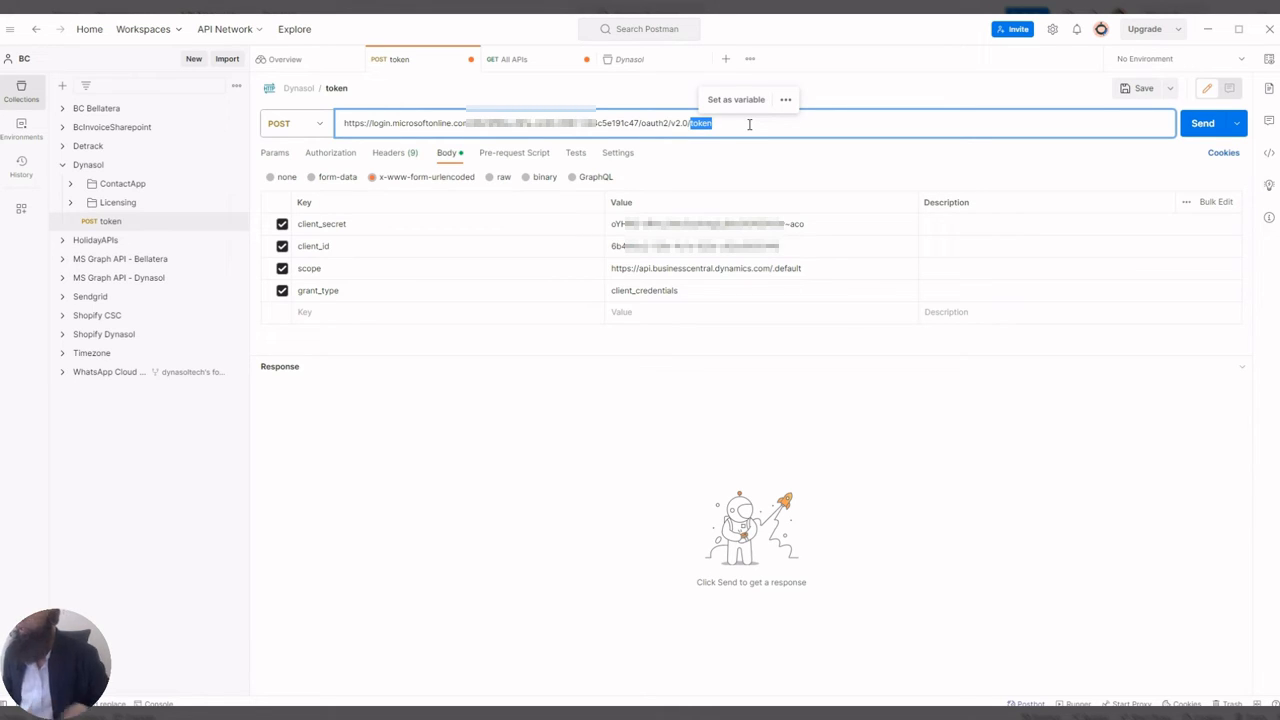
left_click(749, 124)
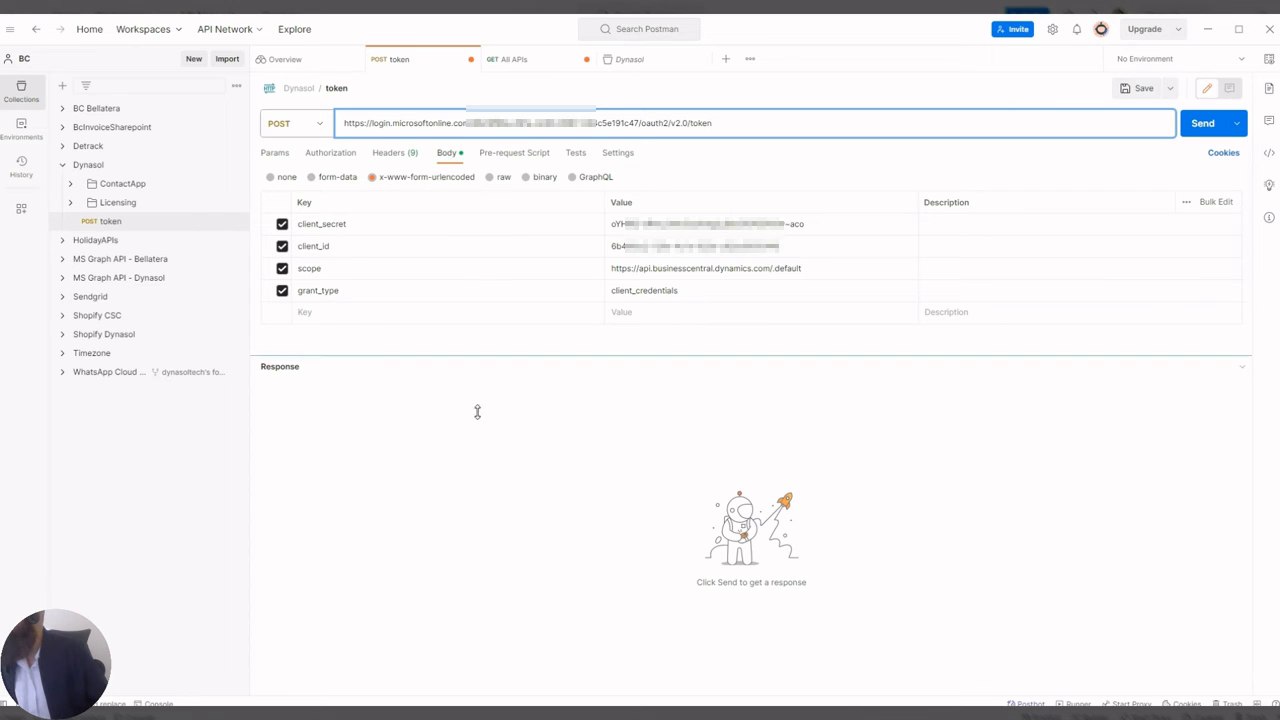
left_click(426, 223)
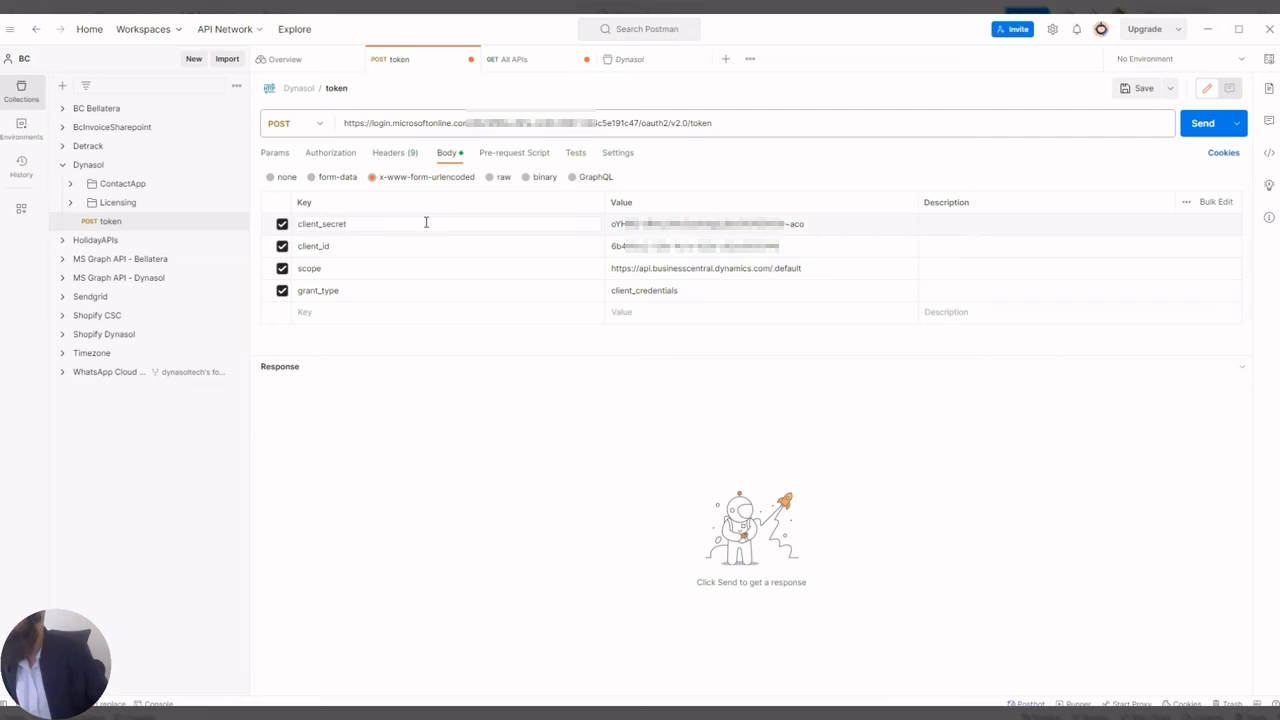
left_click(609, 224)
left_click(316, 249)
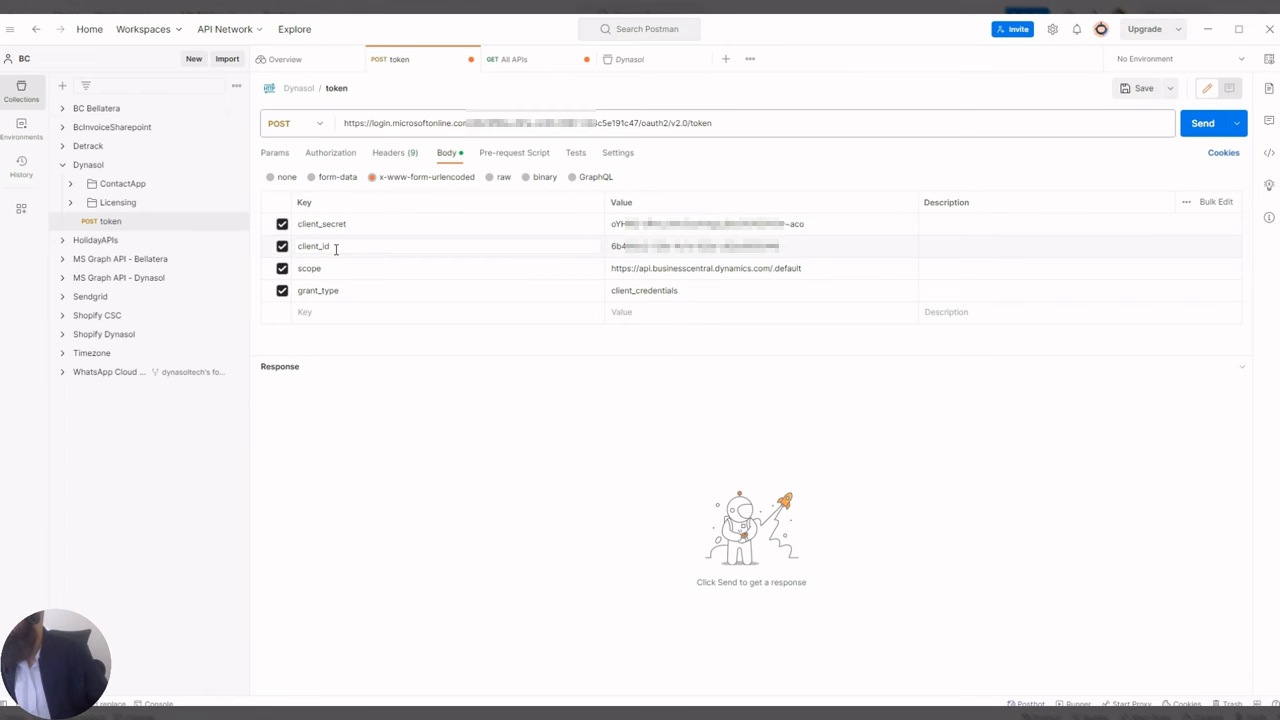
left_click_drag(336, 249, 298, 246)
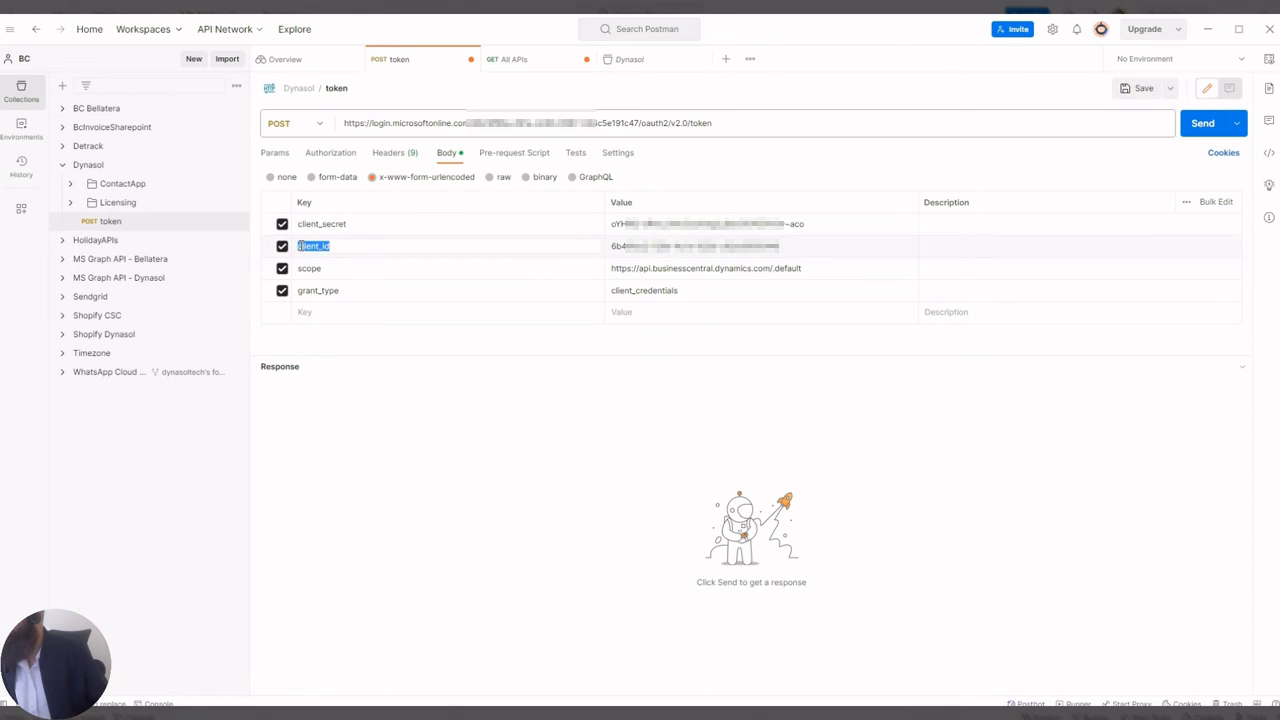
left_click(786, 247)
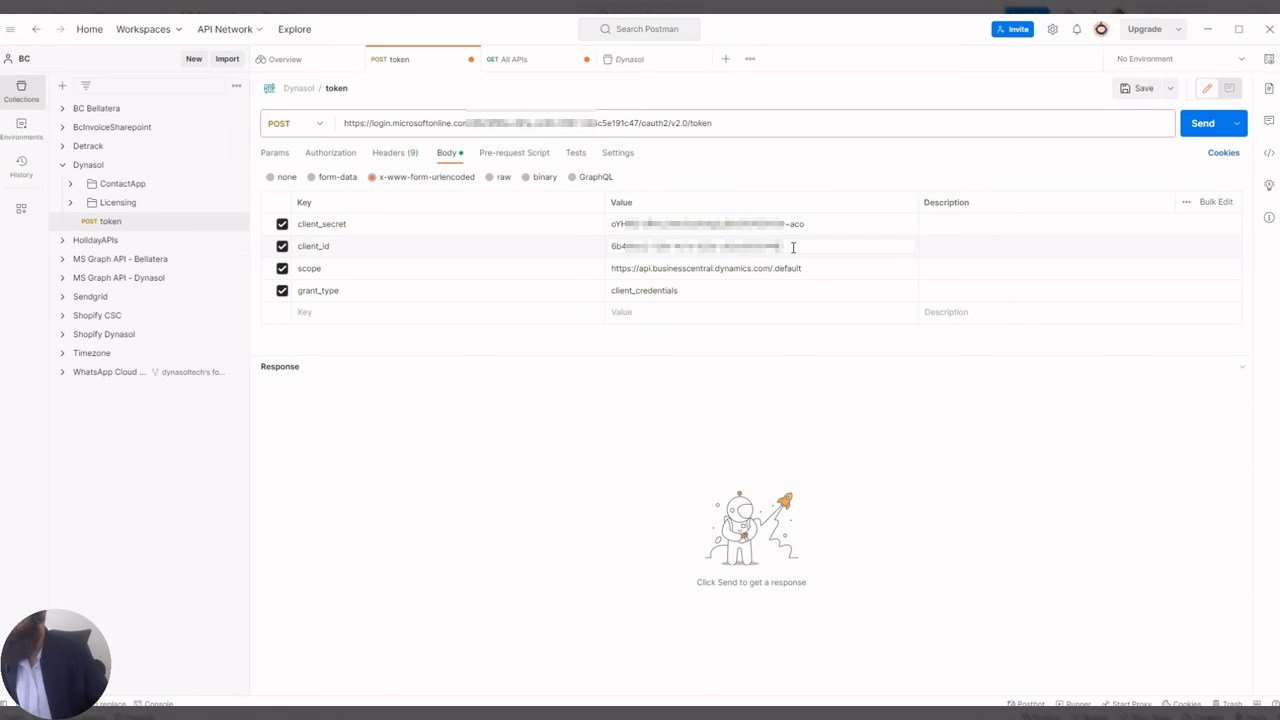
left_click_drag(786, 247, 571, 249)
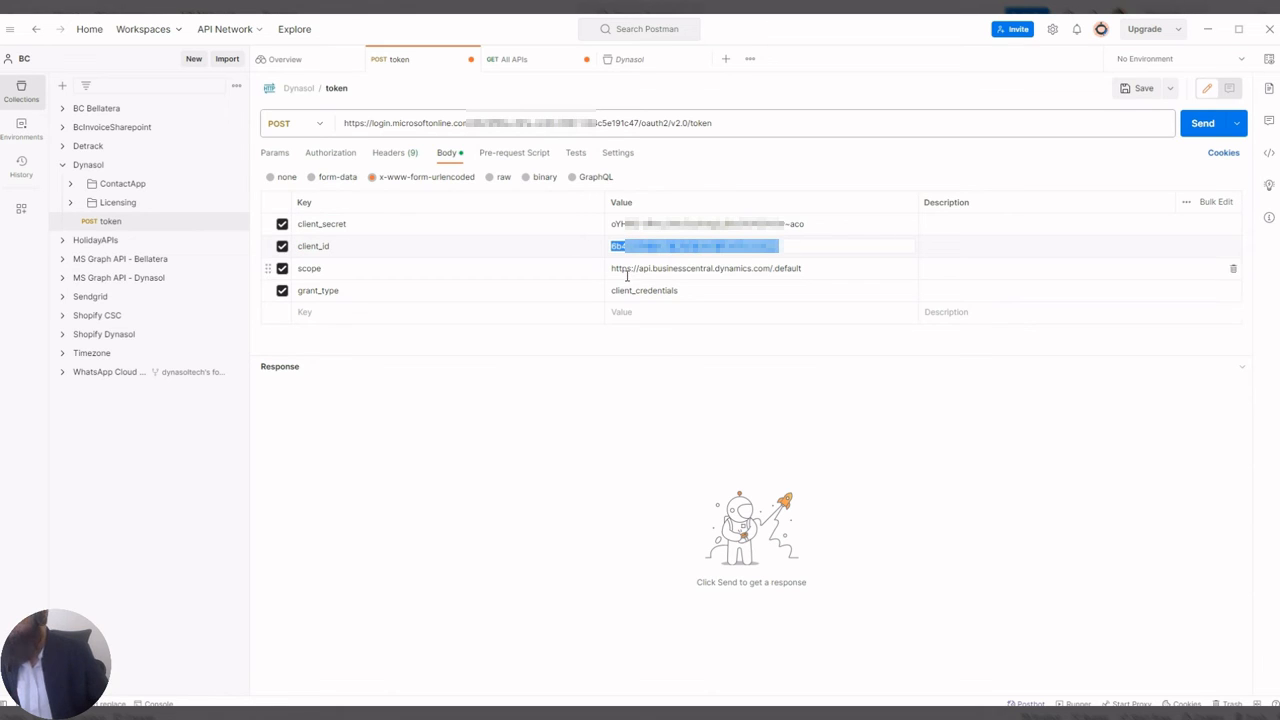
left_click(826, 267)
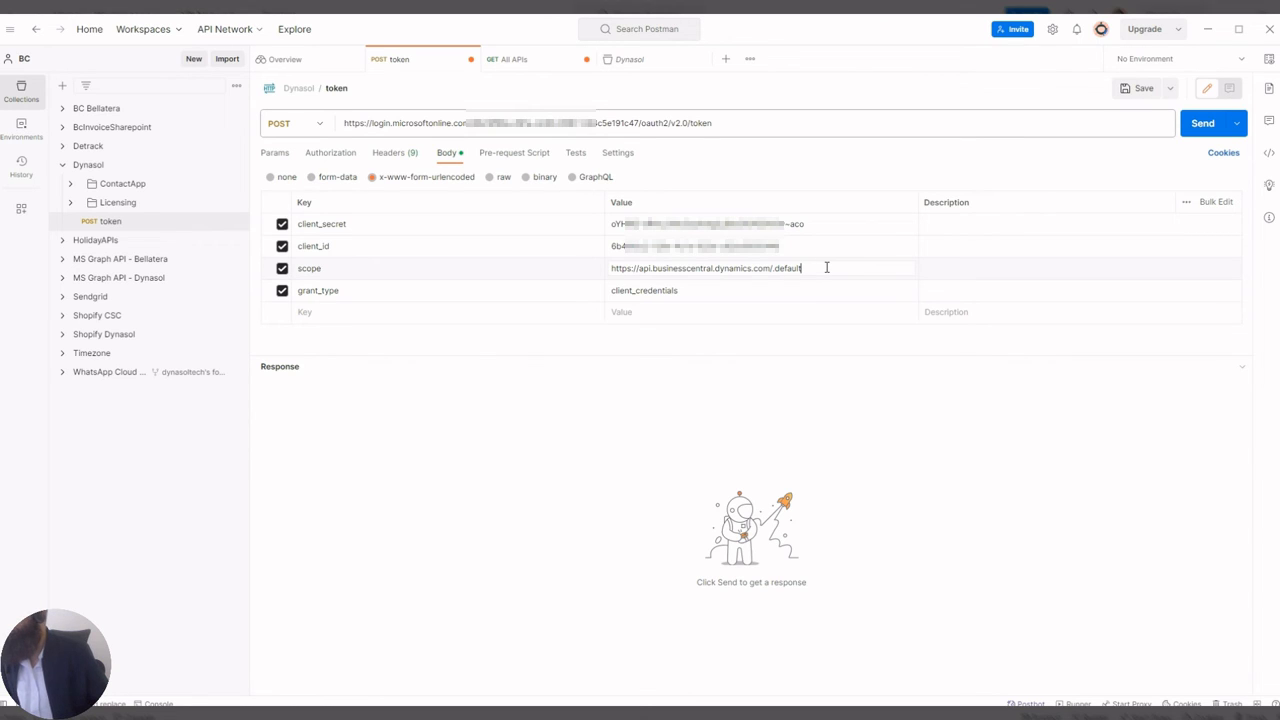
left_click_drag(826, 267, 590, 264)
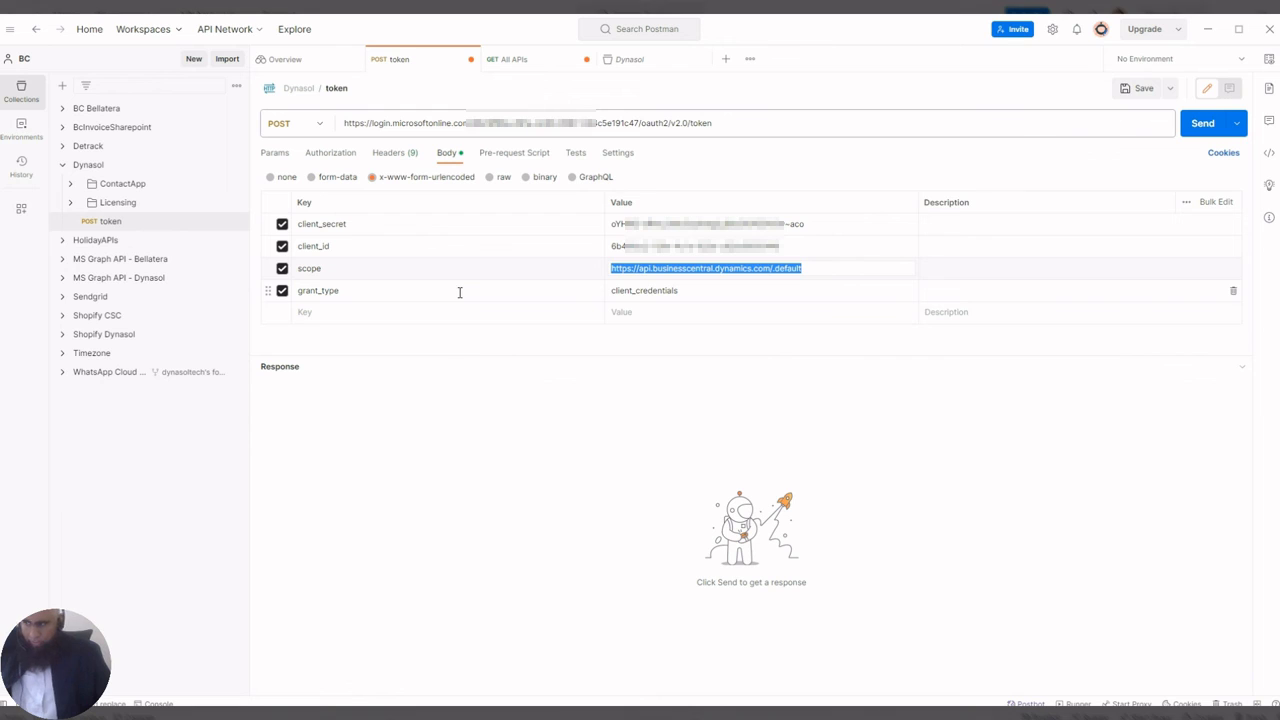
left_click(655, 292)
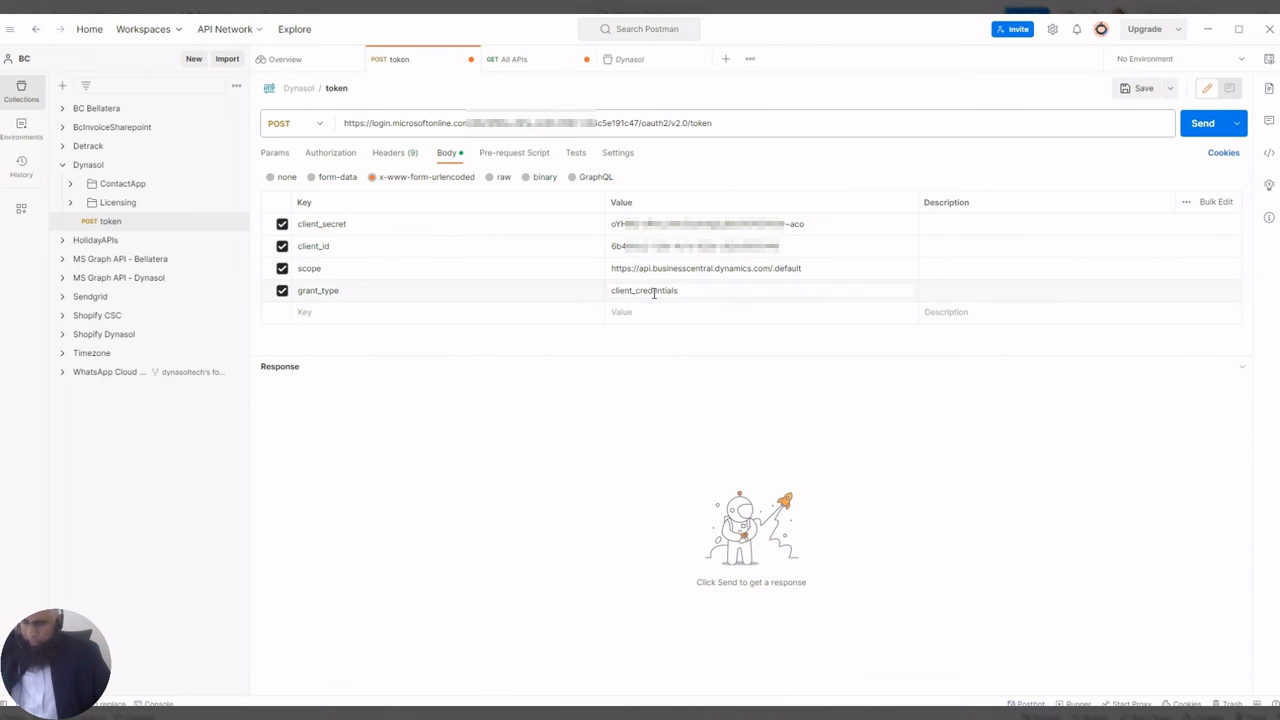
double_click(655, 292)
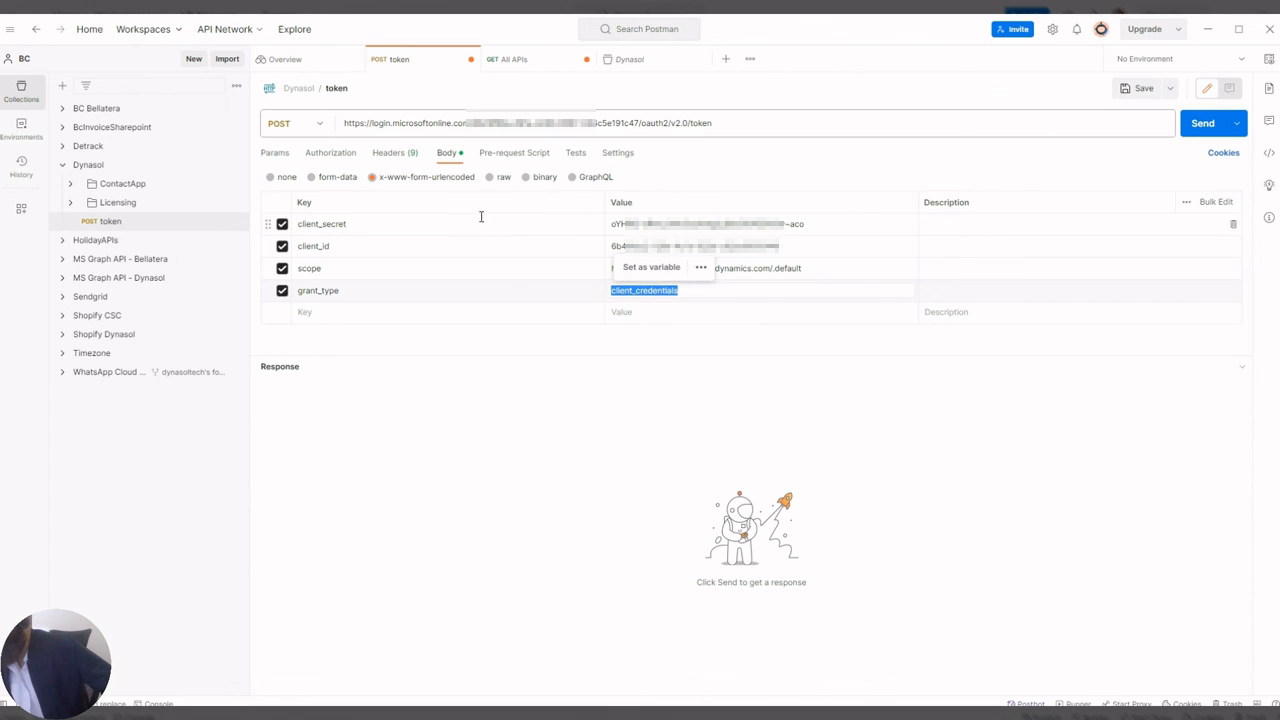
Send the POST token request with its x-www-form-urlencoded body to obtain an access token.
left_click(449, 158)
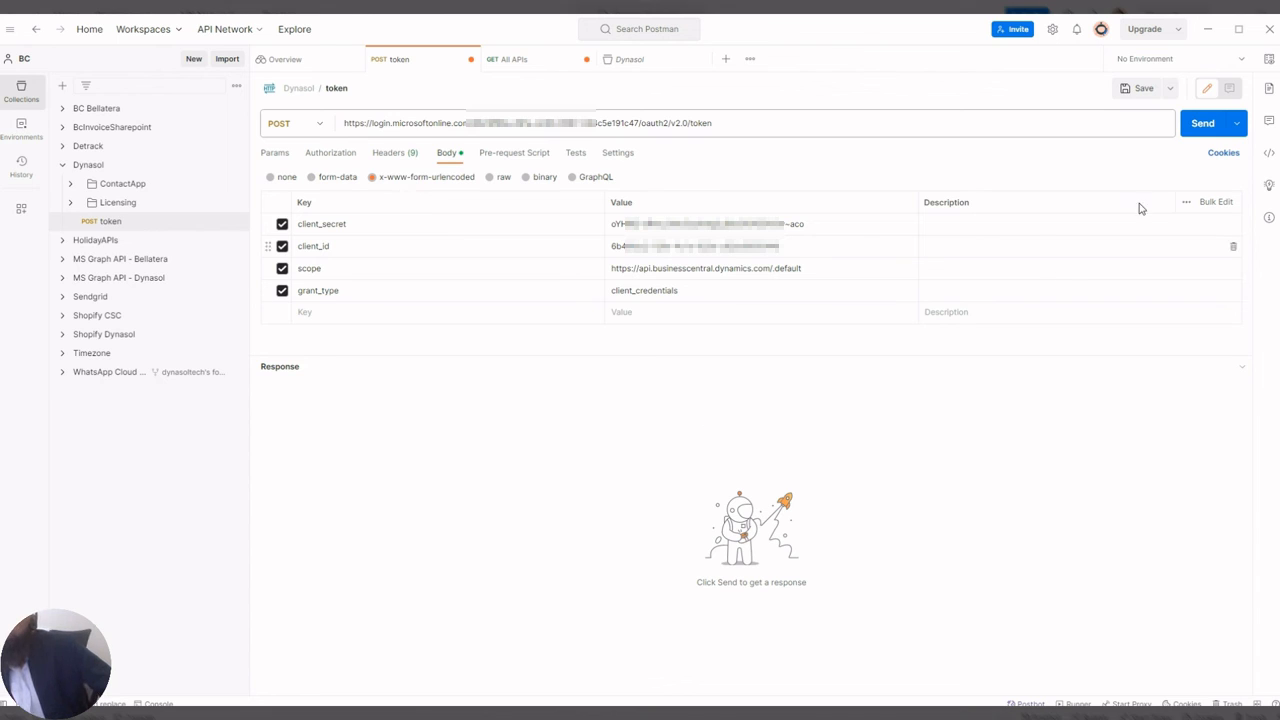
left_click(1200, 127)
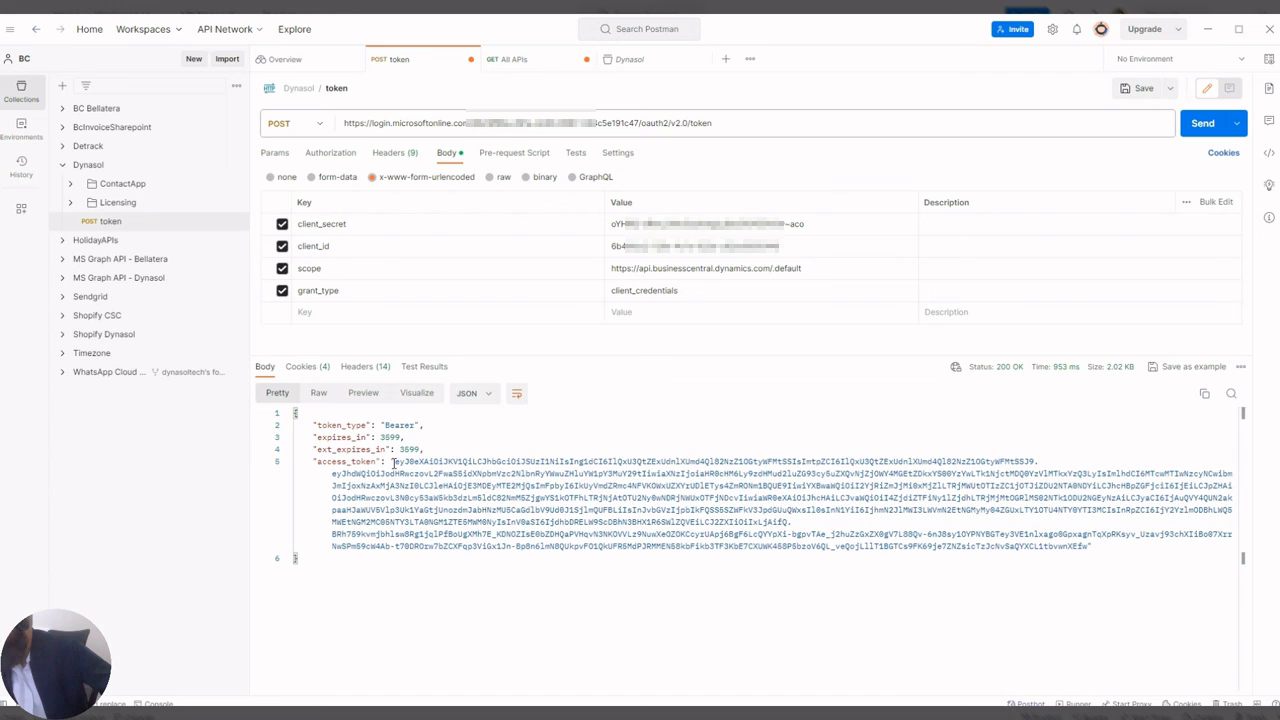
Examine the access_token, ext_expires_in, expires_in and token_type fields in the token response, and select the full access token value.
left_click_drag(396, 463, 1088, 547)
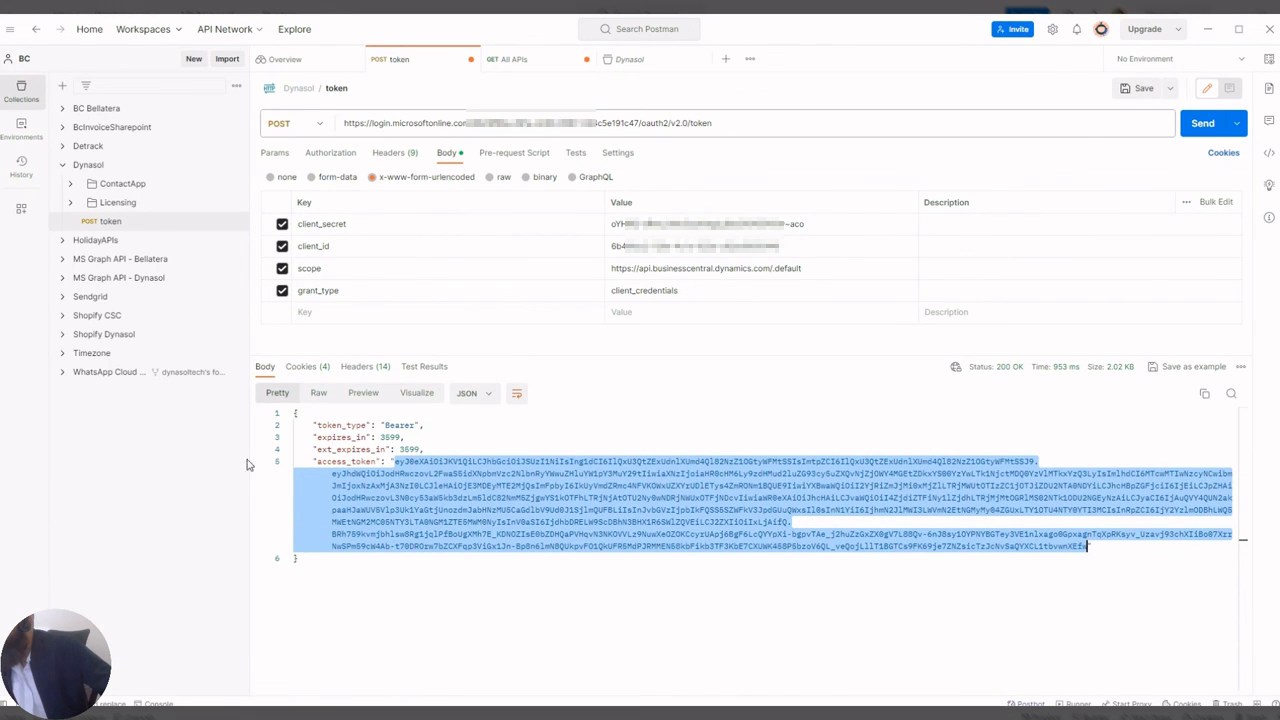
double_click(414, 450)
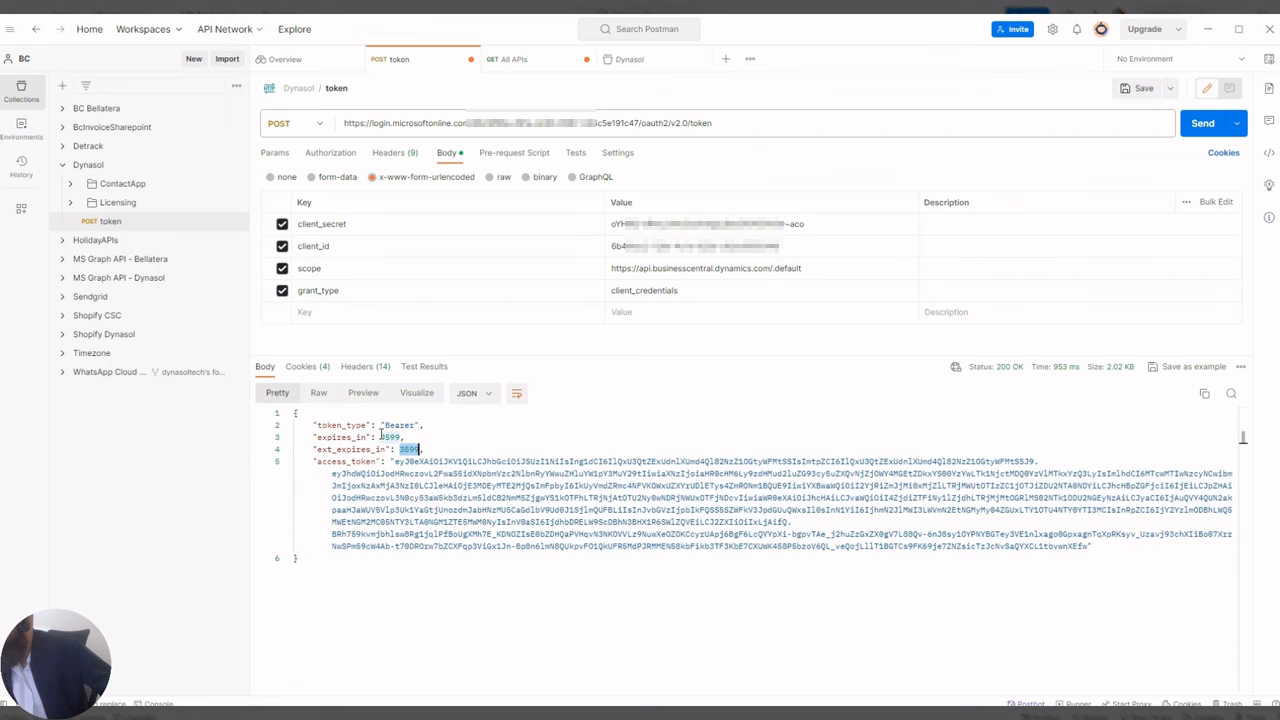
double_click(389, 437)
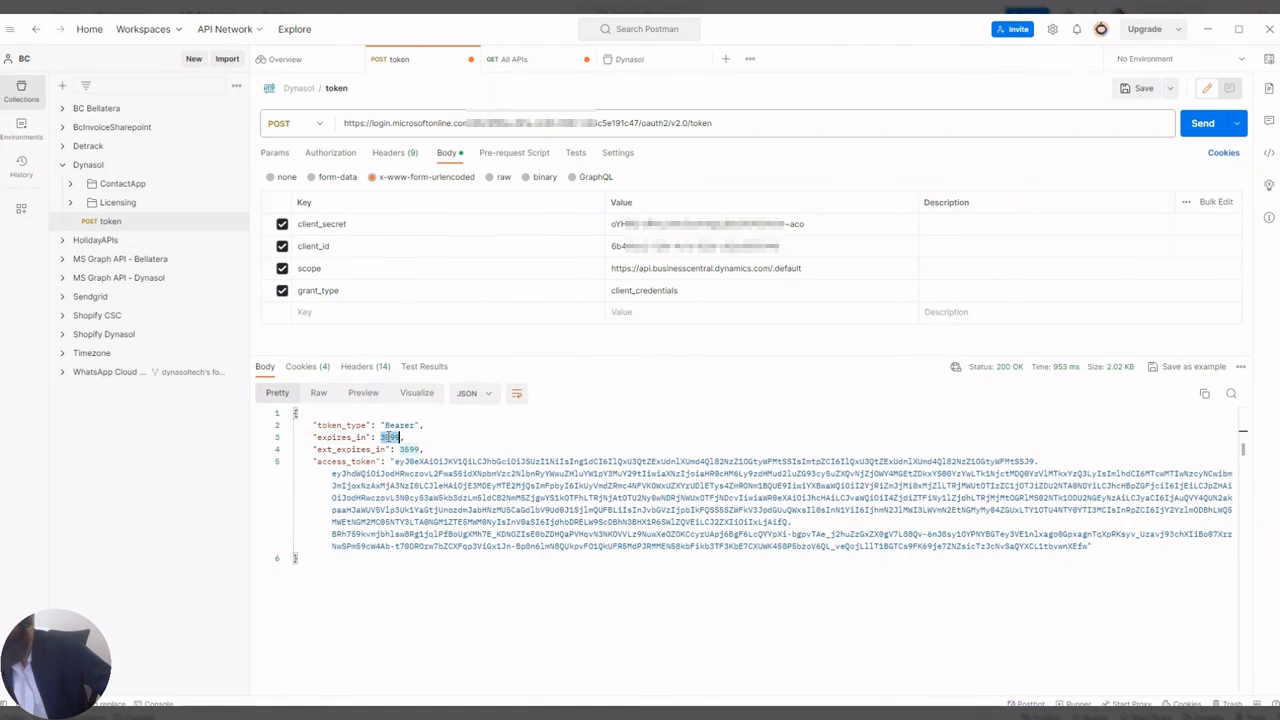
double_click(412, 450)
double_click(401, 426)
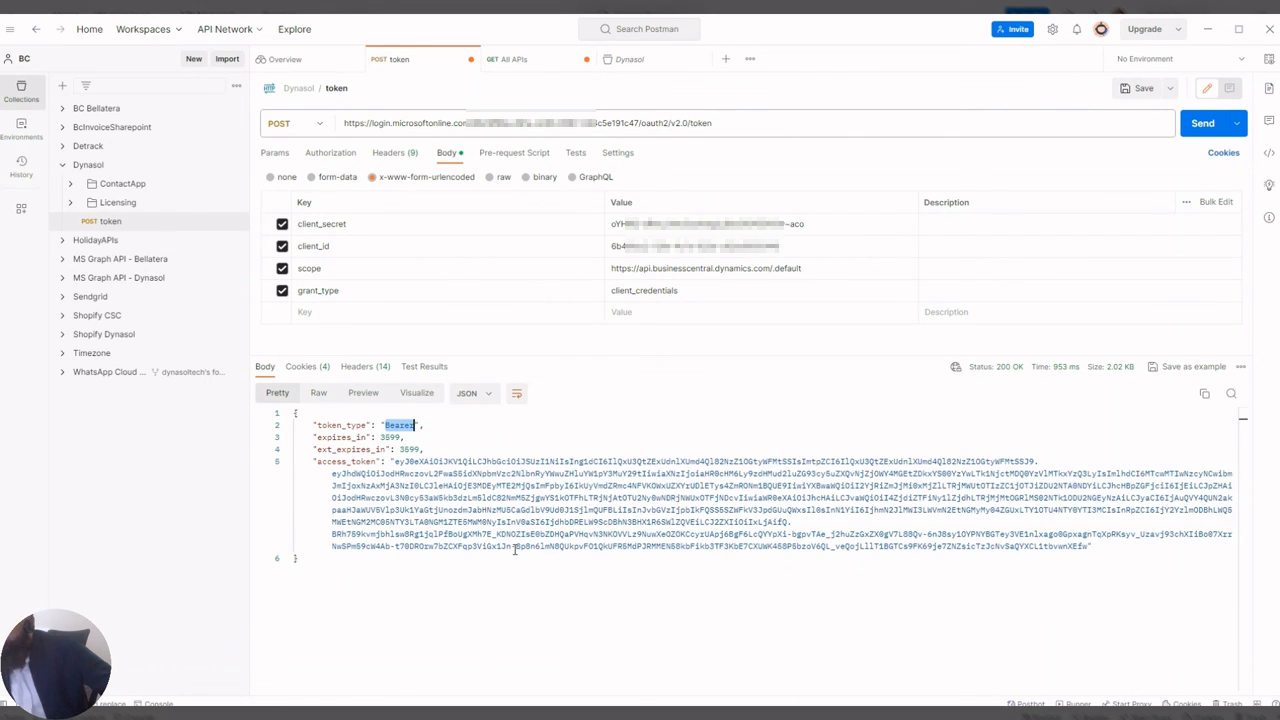
triple_click(399, 465)
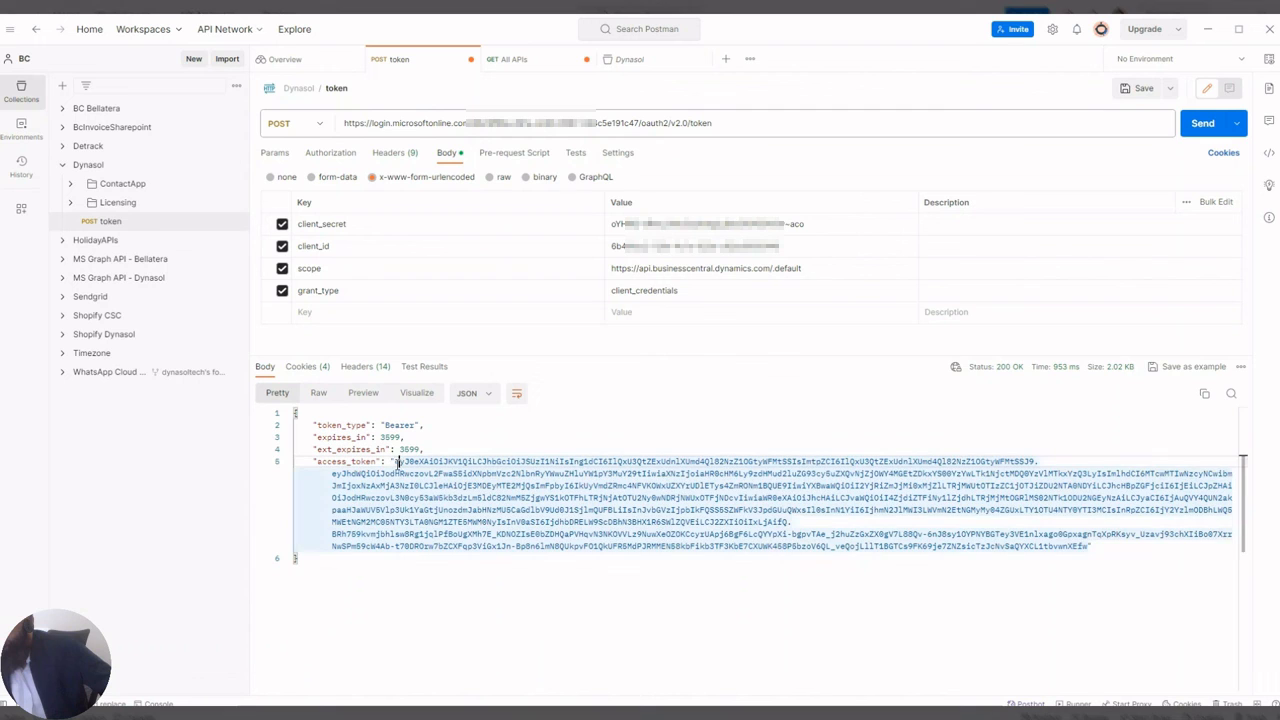
left_click_drag(395, 462, 1079, 546)
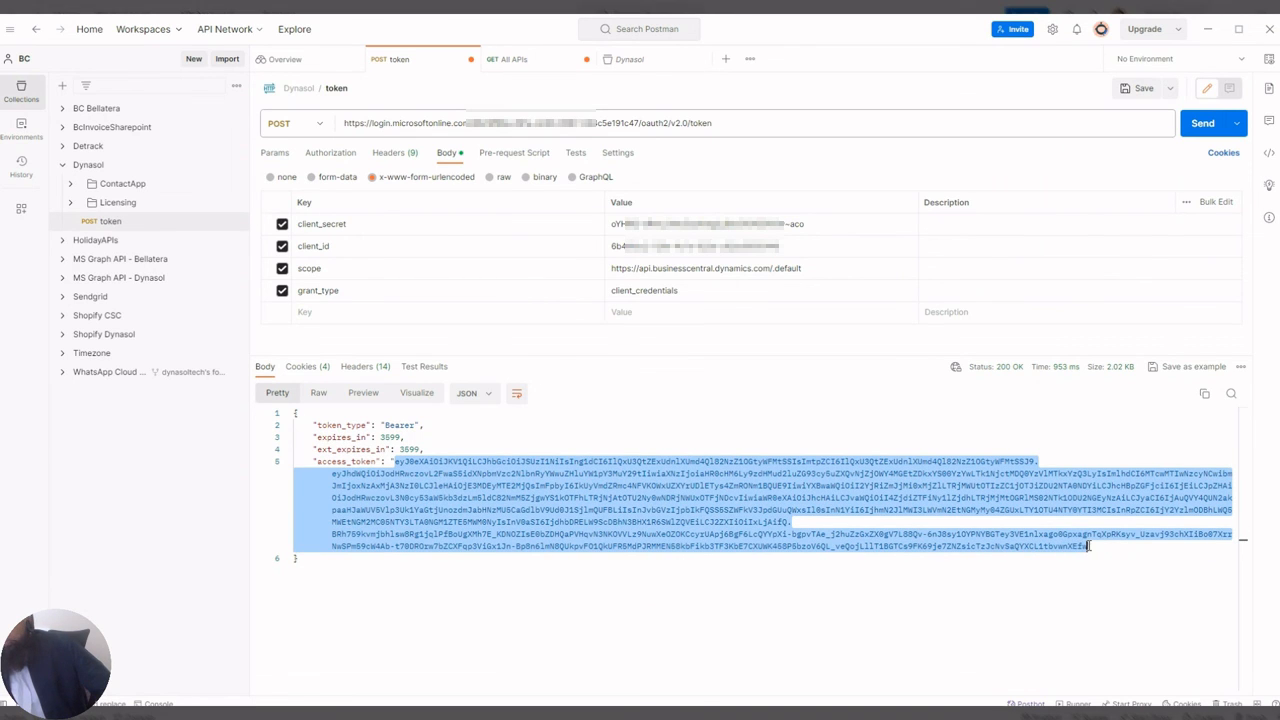